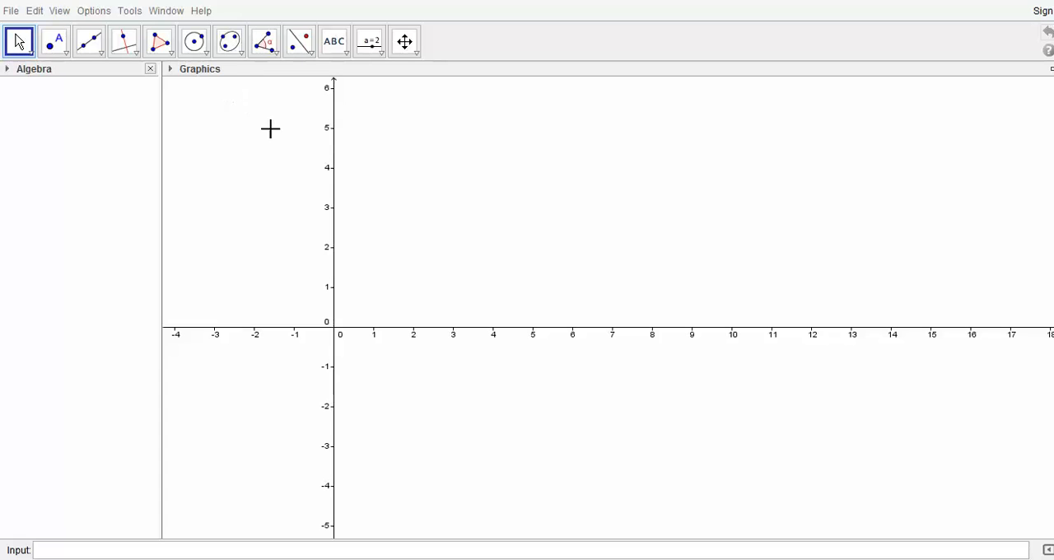
Step: Hide the coordinate axes in the Graphics view and close the Algebra view
click(171, 71)
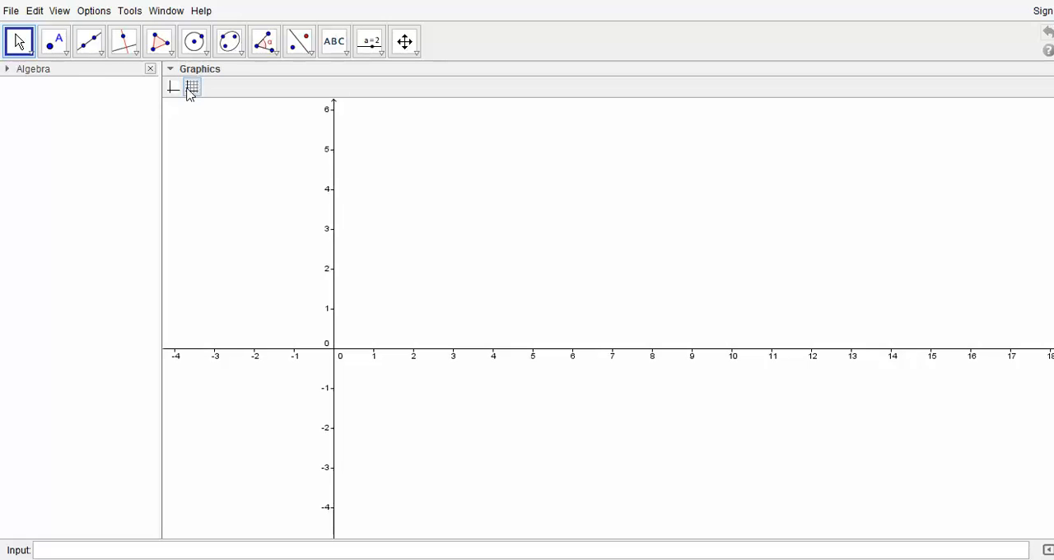
click(178, 91)
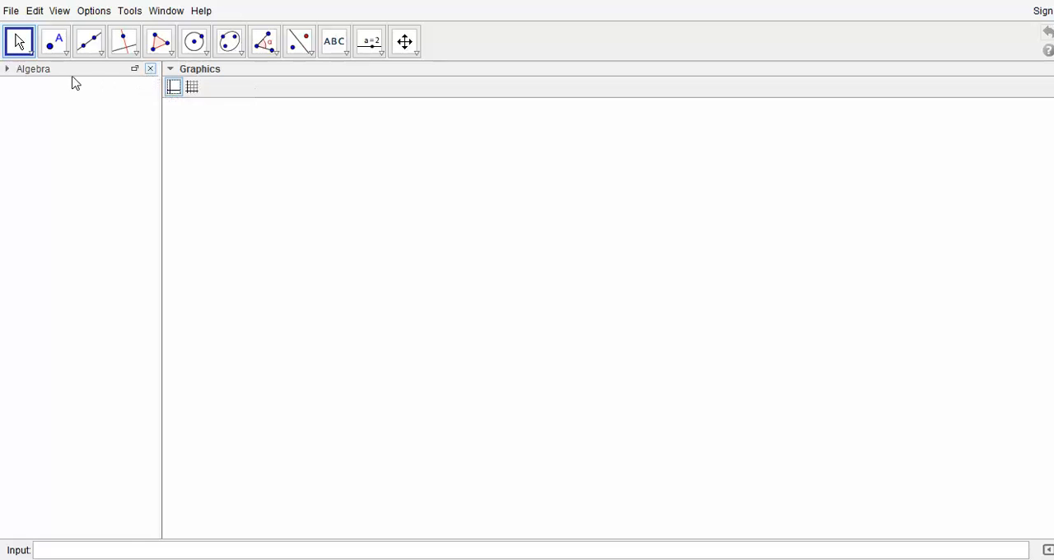
click(151, 72)
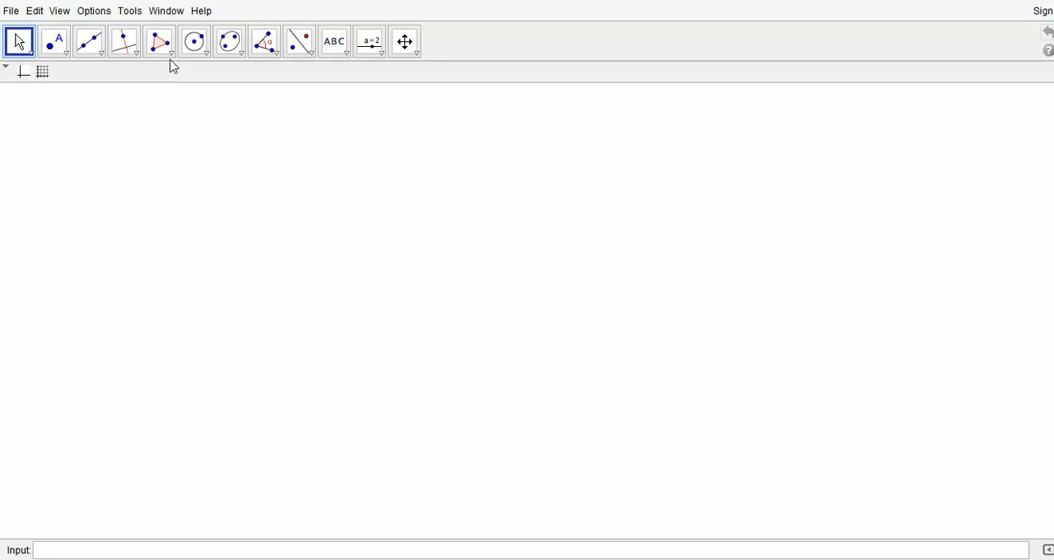
Step: Draw a regular polygon with 5 vertices in the middle of the Graphics view and place a separate point below and left of it
click(64, 52)
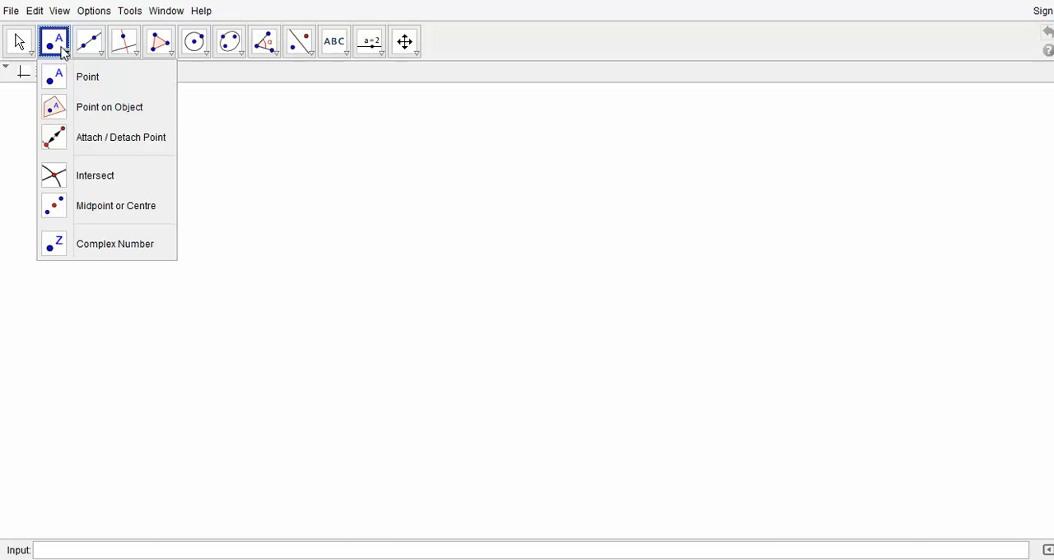
mouse_move(170, 54)
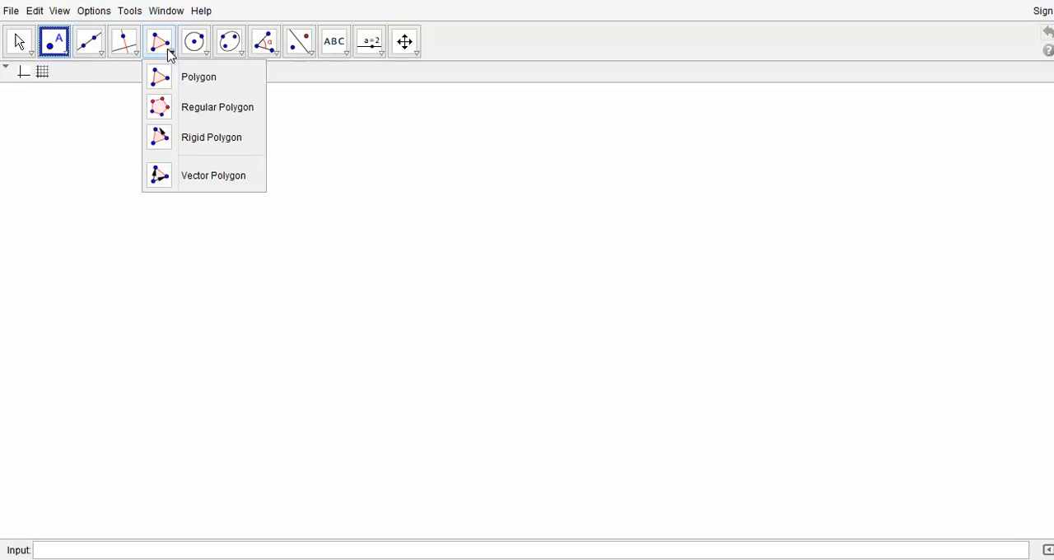
click(206, 107)
click(487, 297)
click(568, 299)
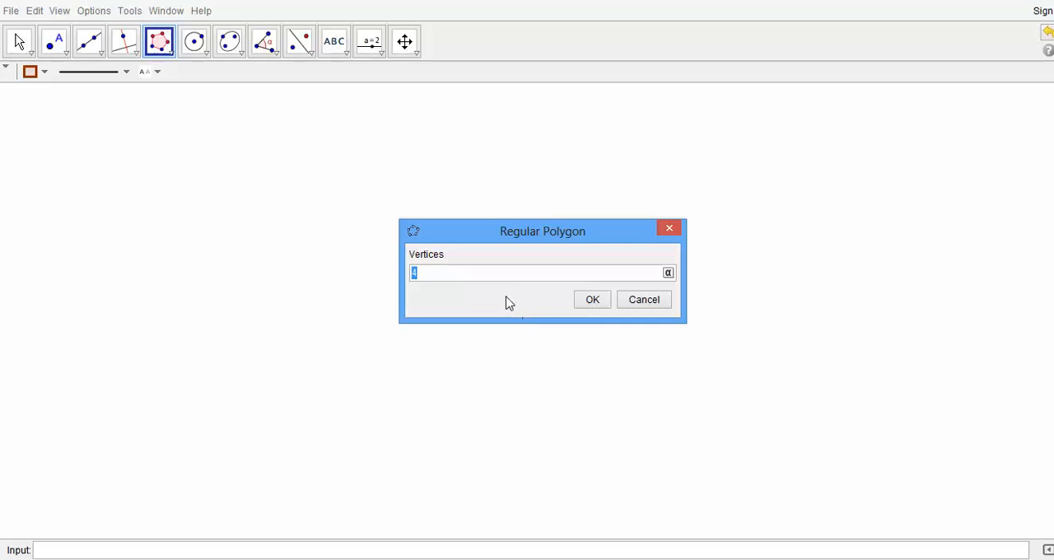
text(5)
click(586, 305)
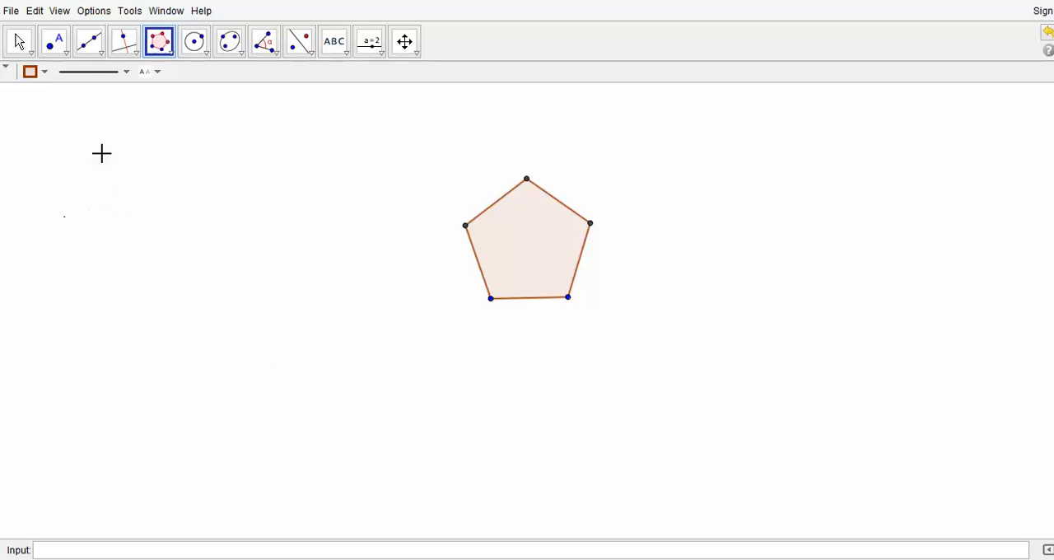
click(57, 45)
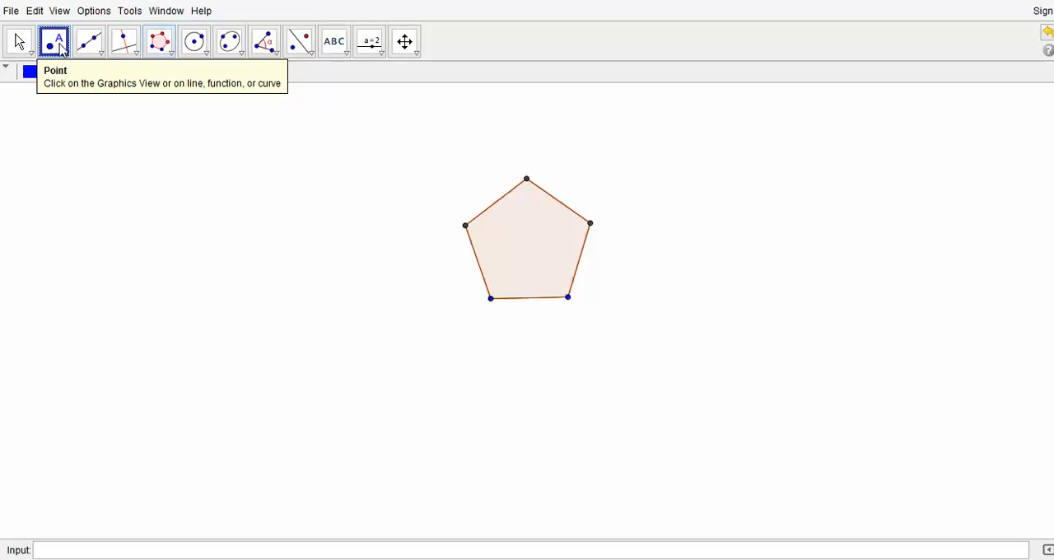
click(414, 329)
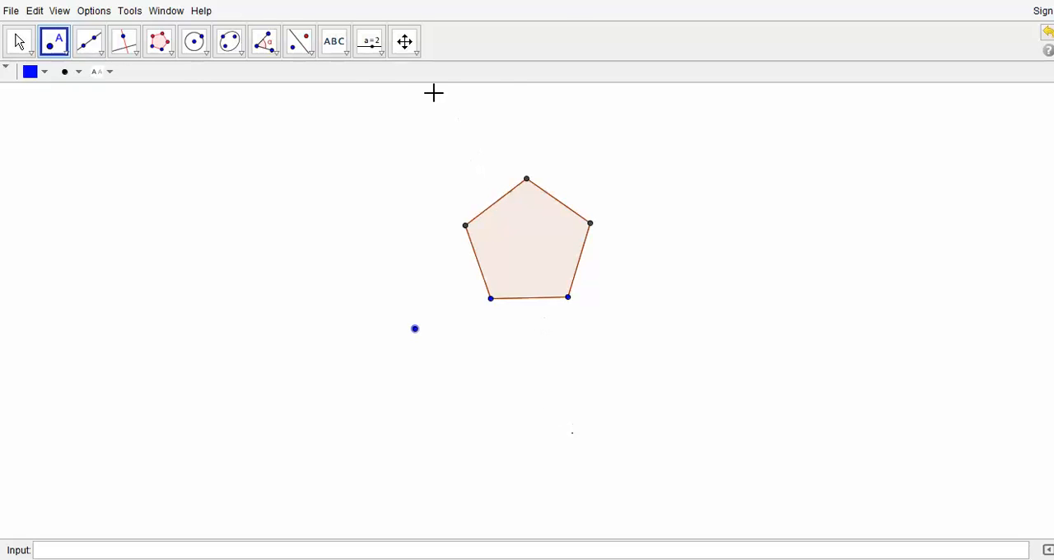
Step: Begin an angle slider above and left of the pentagon, with an interval from 0° to 360° and a 5° increment
click(378, 58)
click(409, 80)
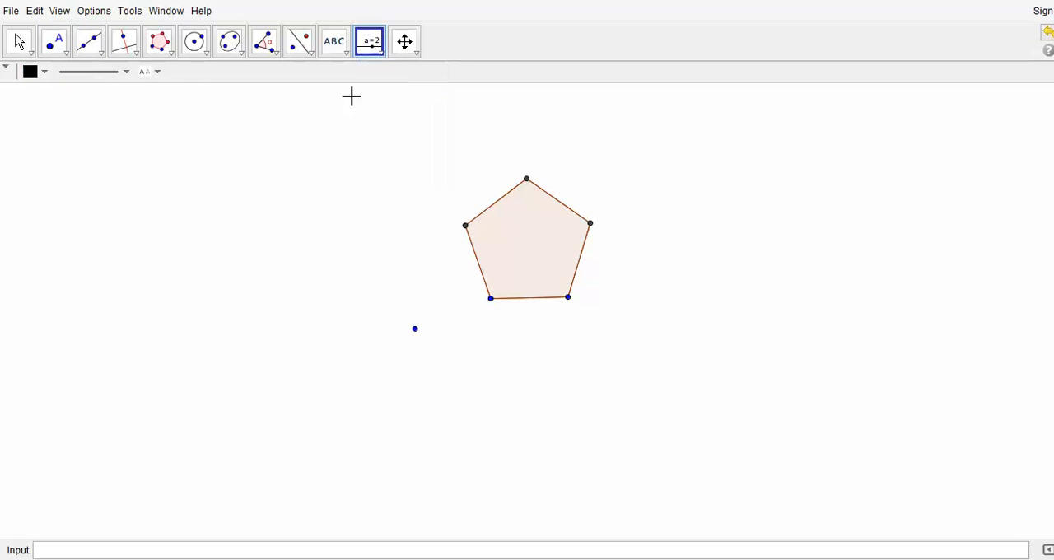
click(235, 160)
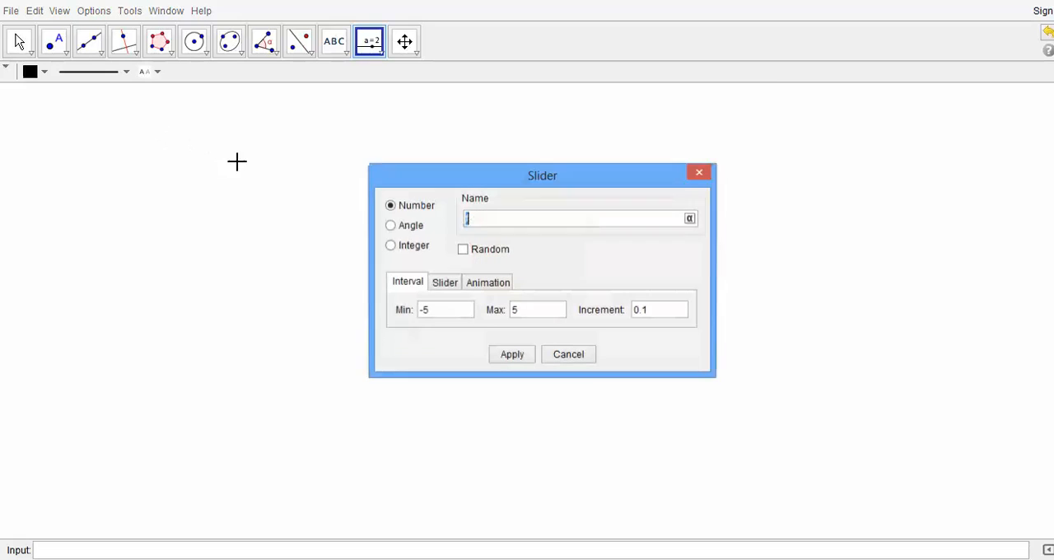
click(392, 225)
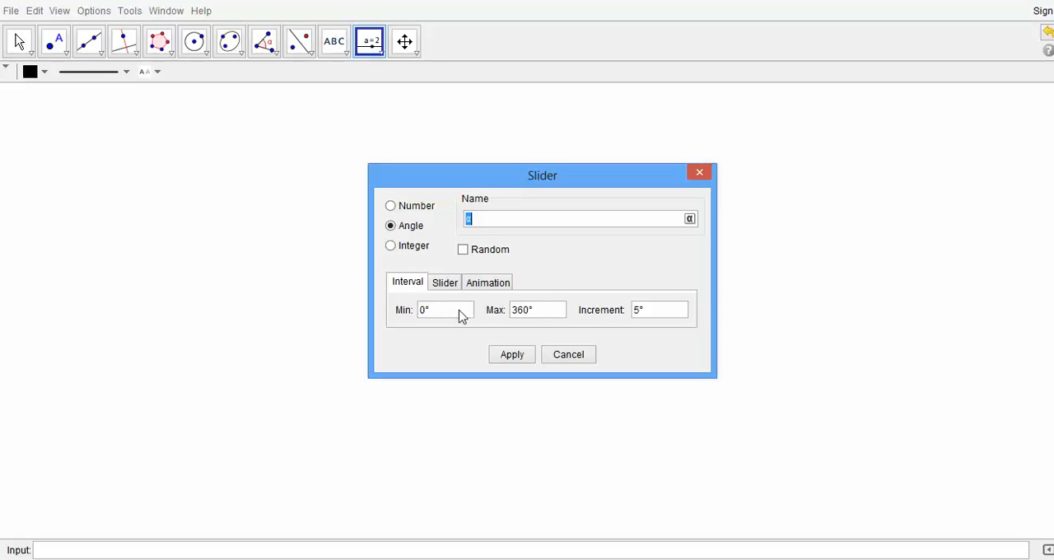
drag(431, 318, 422, 317)
drag(537, 316, 510, 316)
drag(643, 319, 638, 319)
key(BackSpace)
text(8)
click(544, 315)
Step: Keep the slider horizontal at 180 px wide and set its animation speed to 5 with oscillating repeat
click(442, 285)
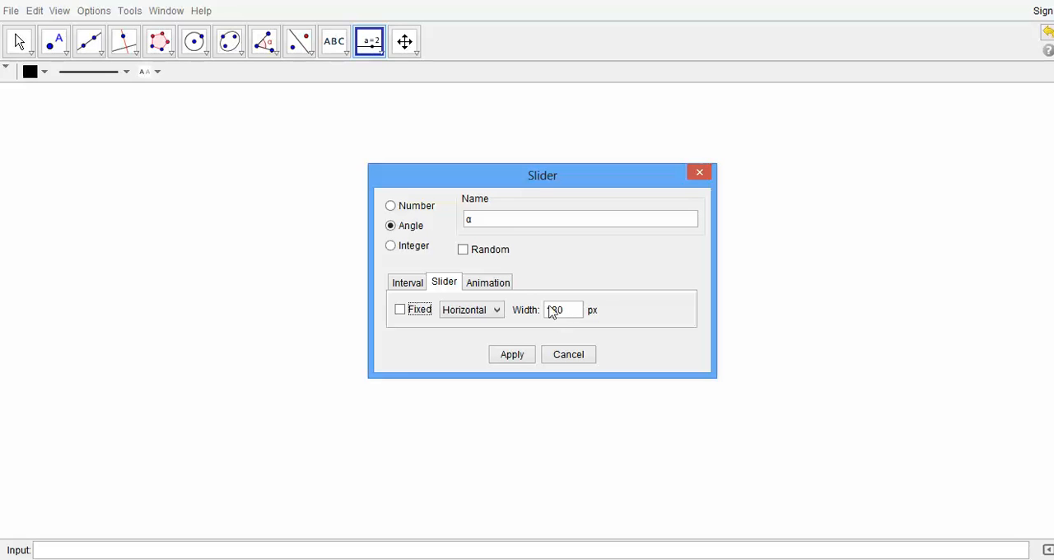
click(495, 320)
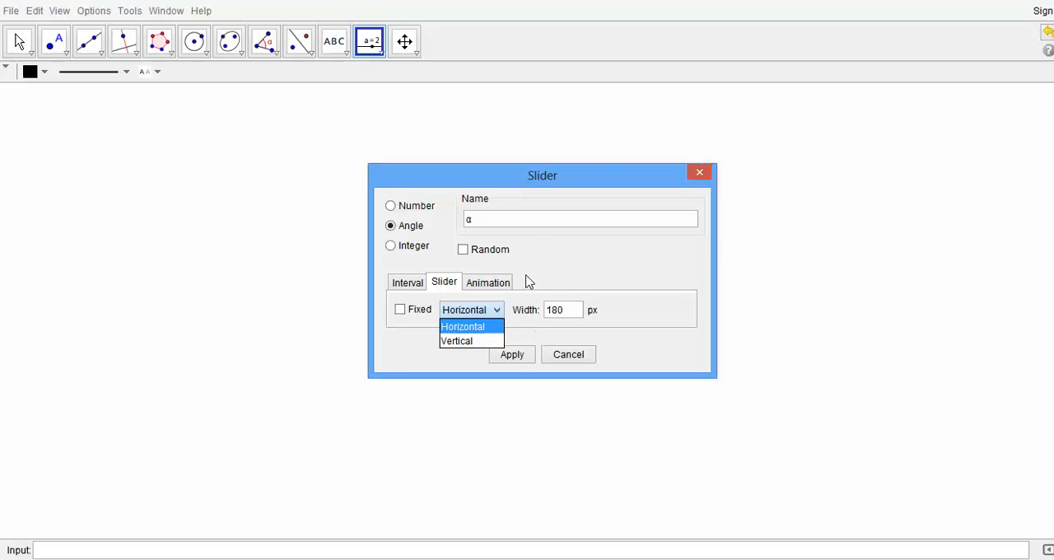
click(483, 285)
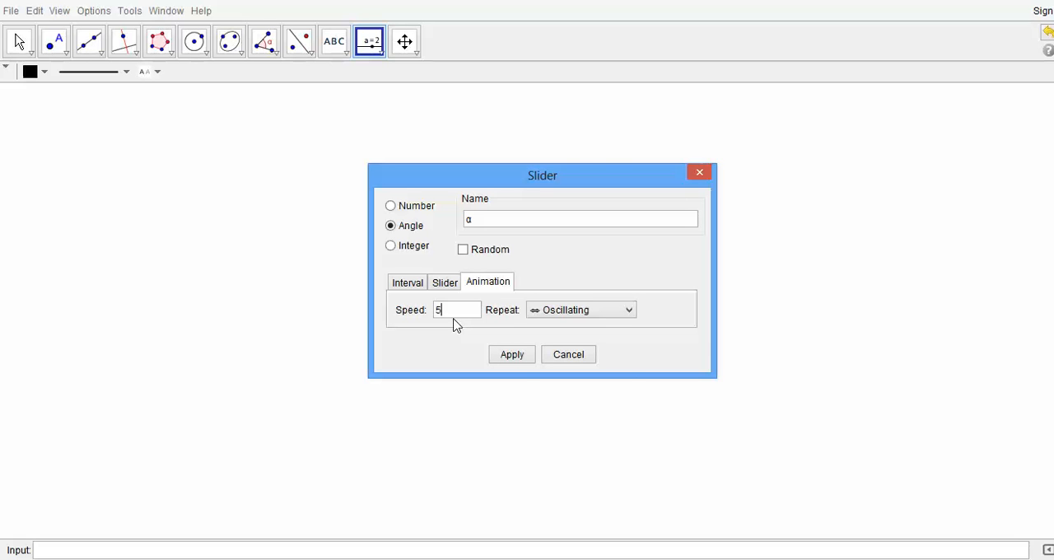
click(629, 311)
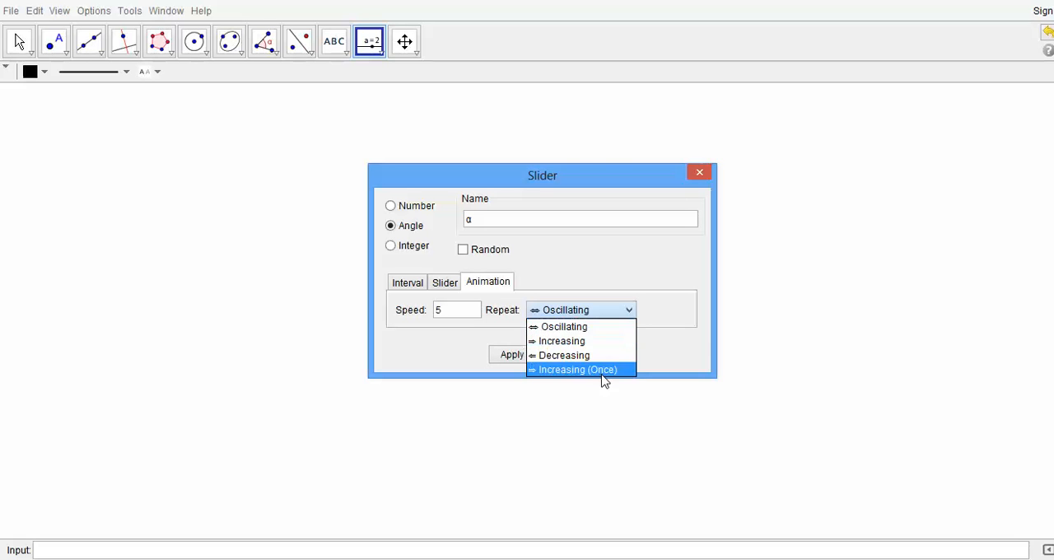
click(628, 313)
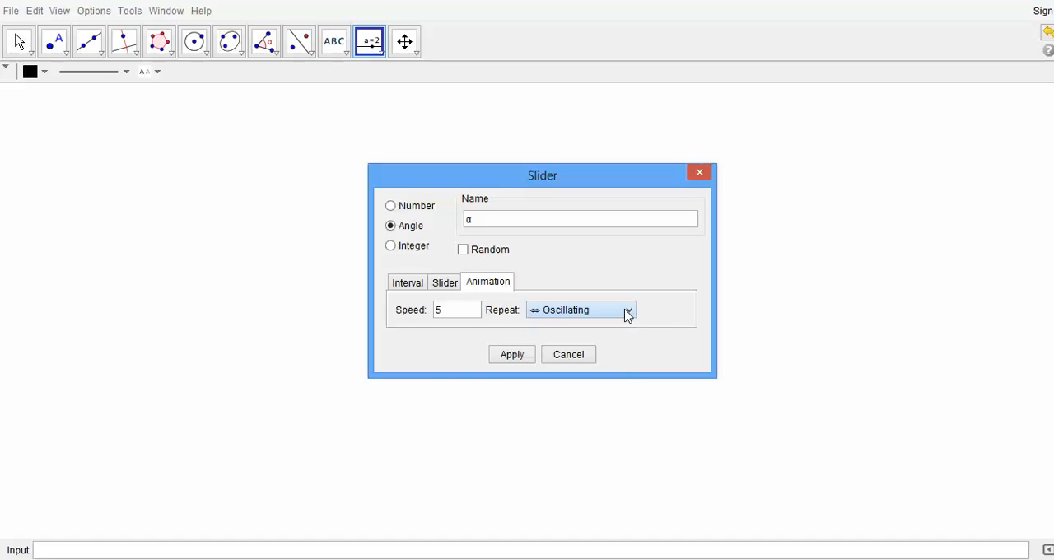
Step: Name the slider Angle and create it
click(492, 217)
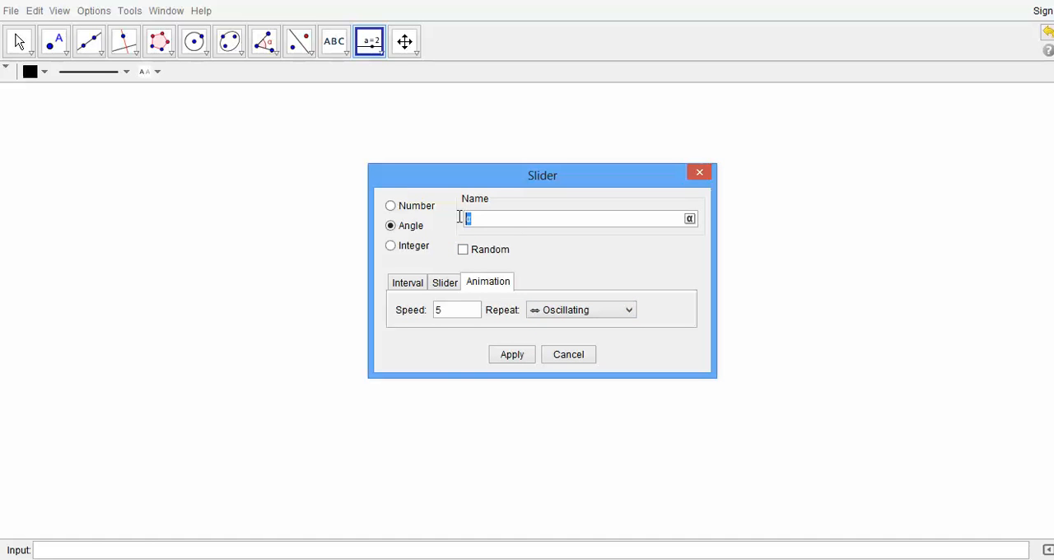
text(ANG)
text(gle)
click(514, 354)
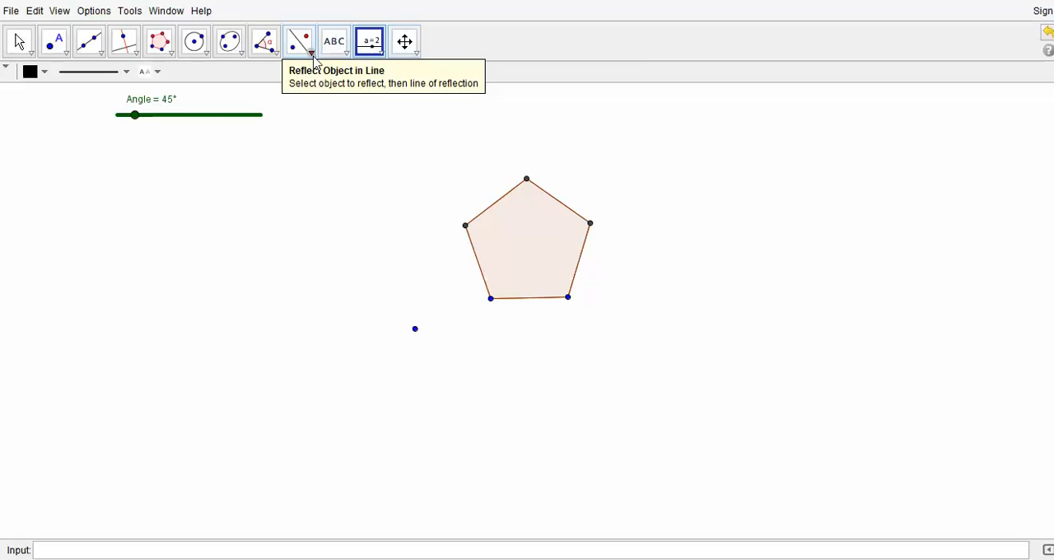
Step: Rotate the pentagon clockwise around the separate point, using the slider variable Angle as the rotation angle
click(312, 58)
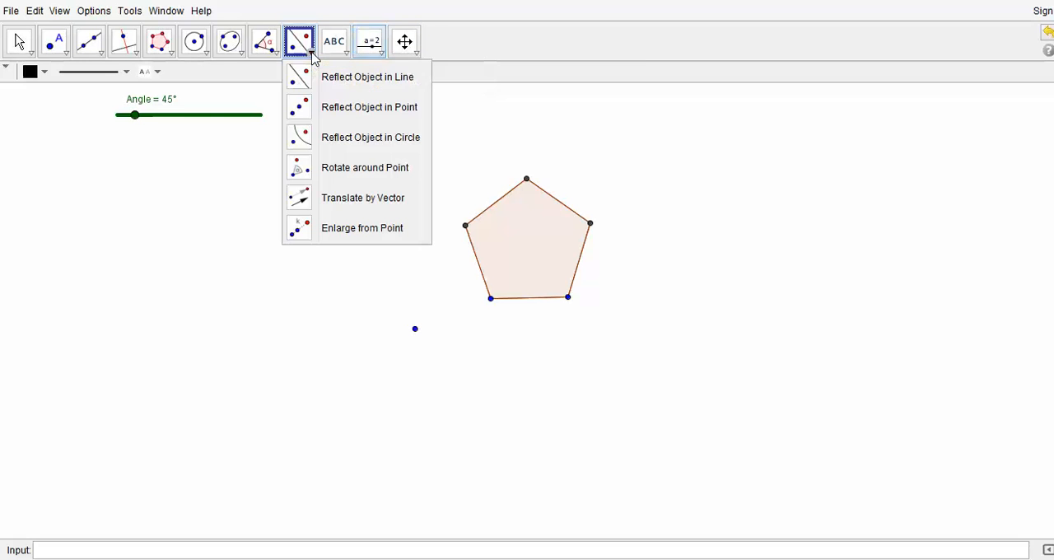
click(384, 168)
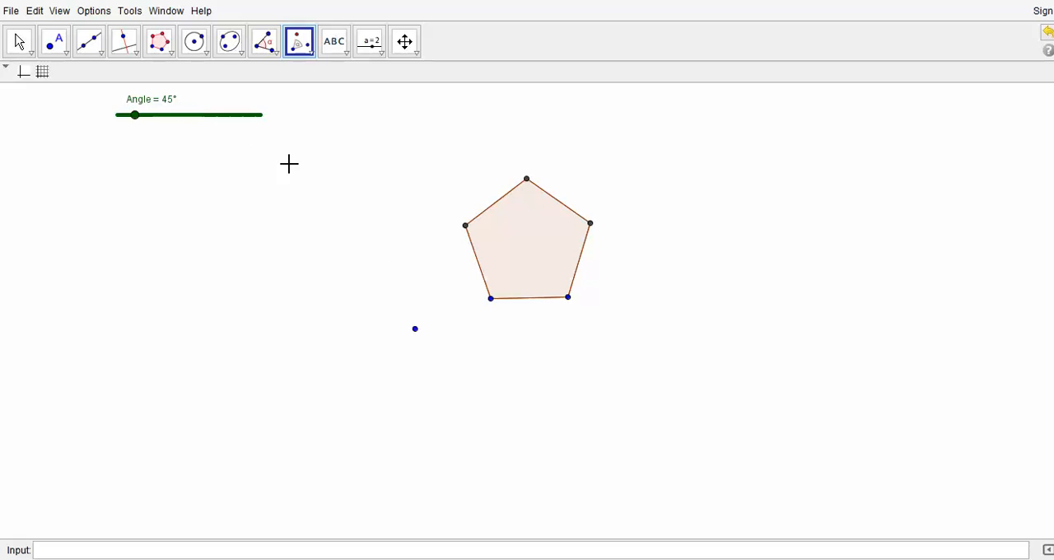
click(19, 43)
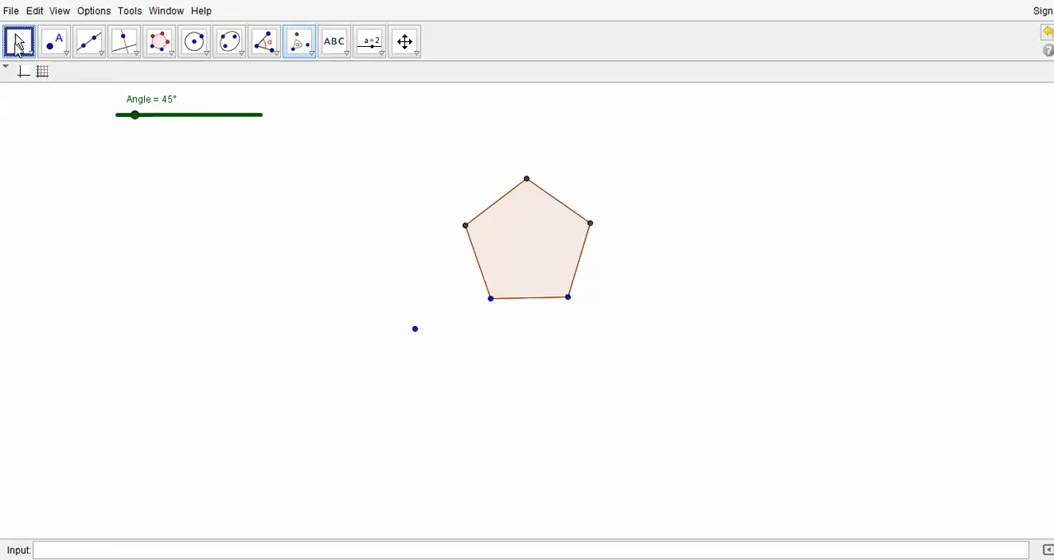
click(298, 41)
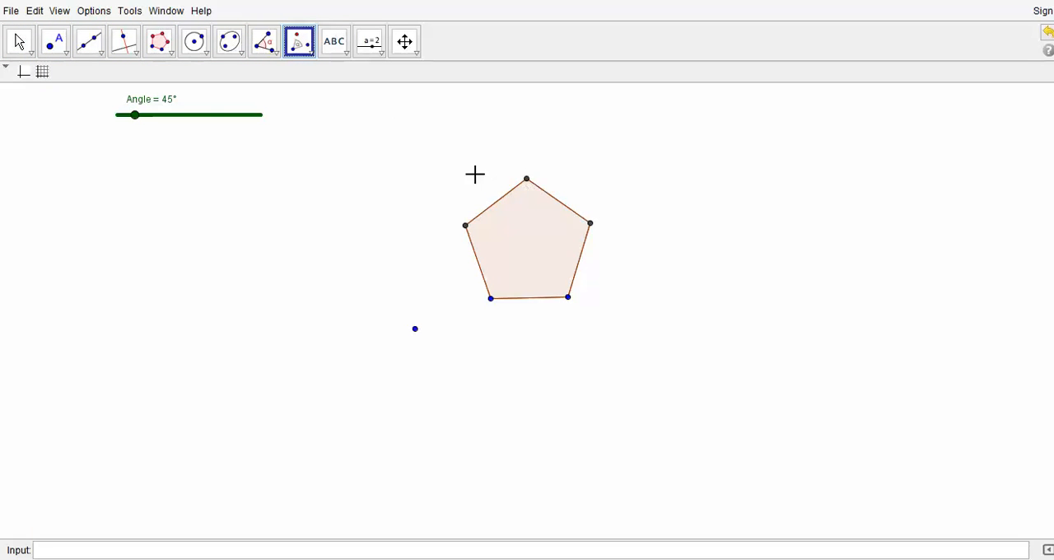
click(534, 246)
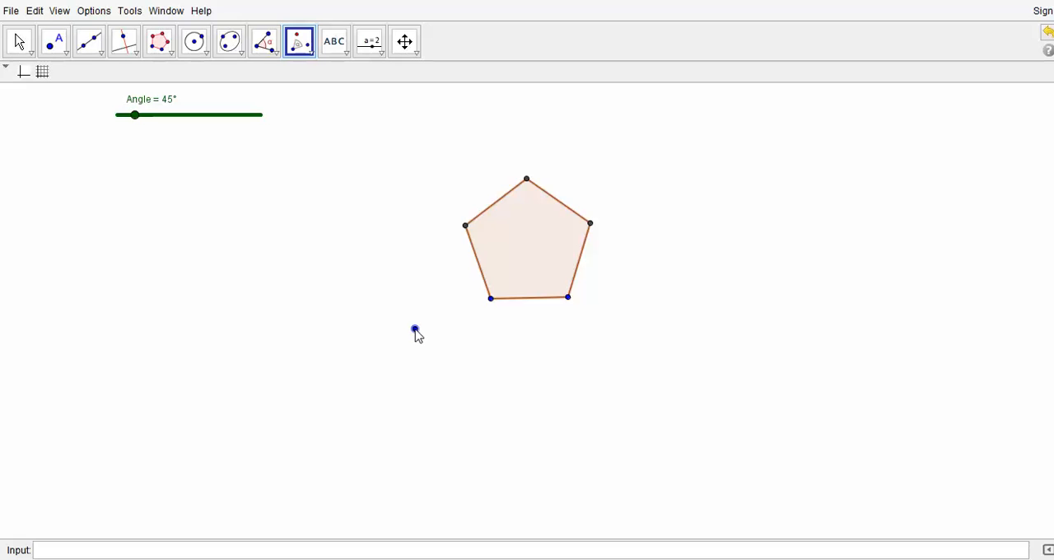
click(415, 330)
drag(556, 218, 287, 183)
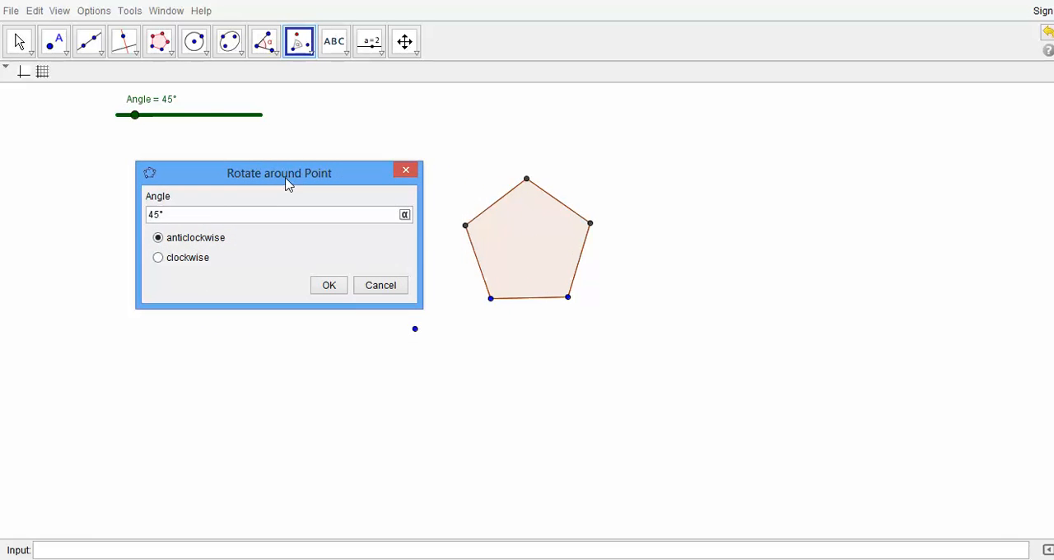
double_click(151, 215)
text(Angle)
click(160, 259)
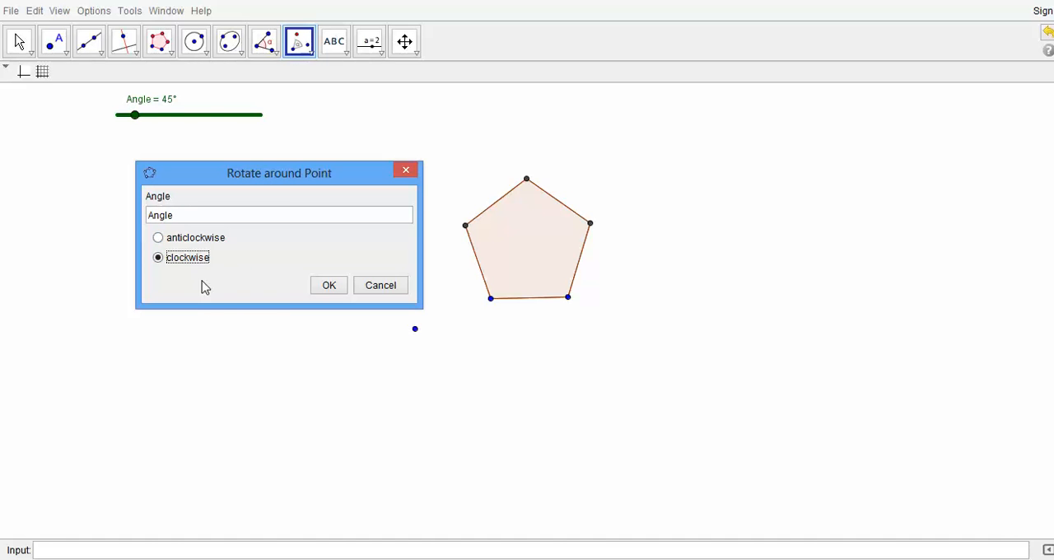
click(329, 286)
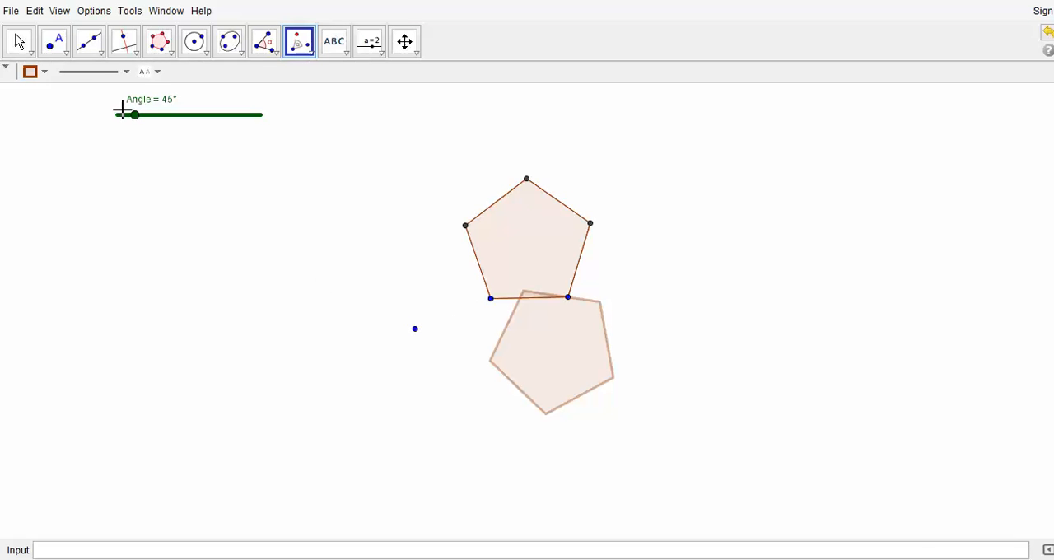
Step: Turn on animation for the Angle slider and pause it after watching the rotated pentagon move
click(21, 43)
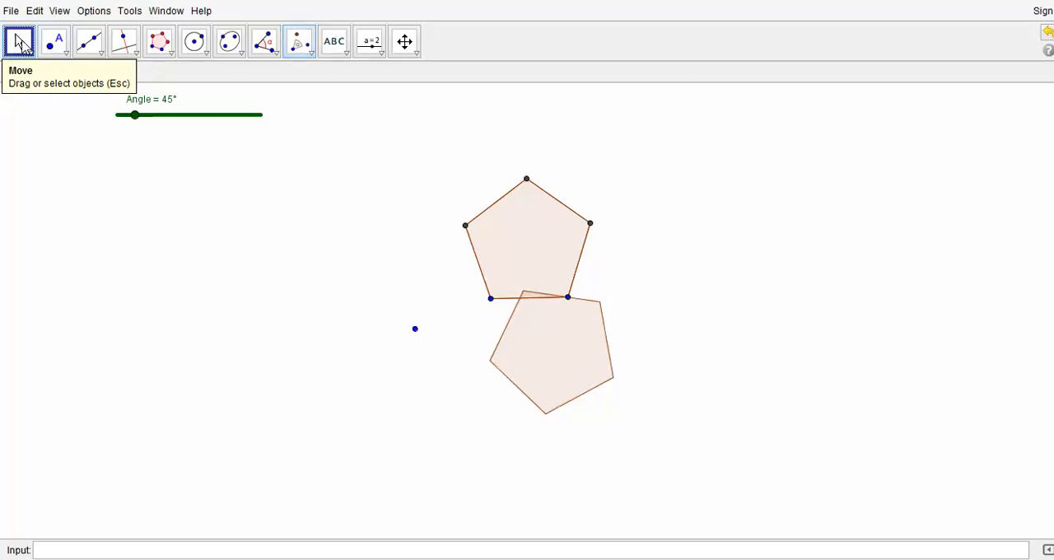
right_click(135, 117)
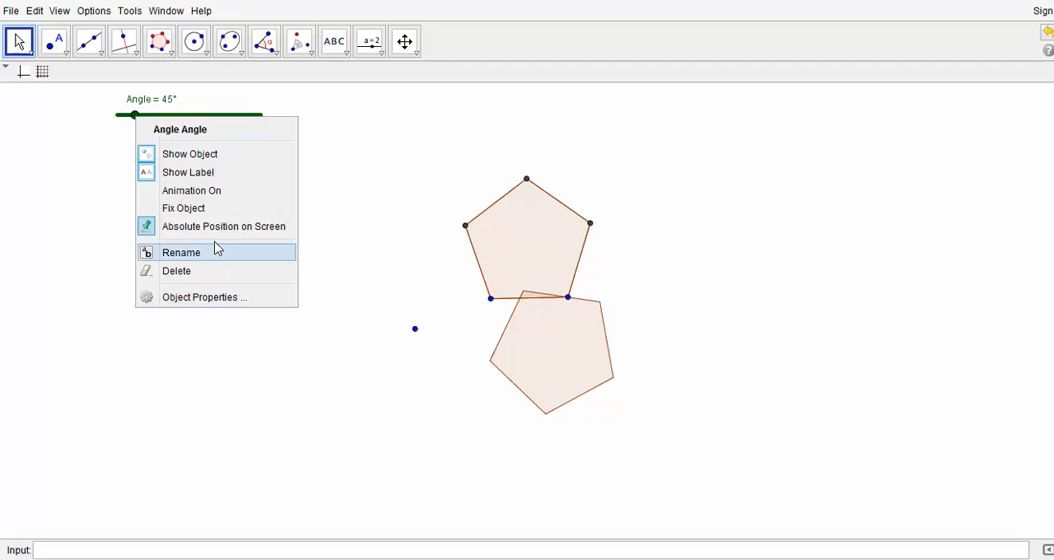
click(203, 191)
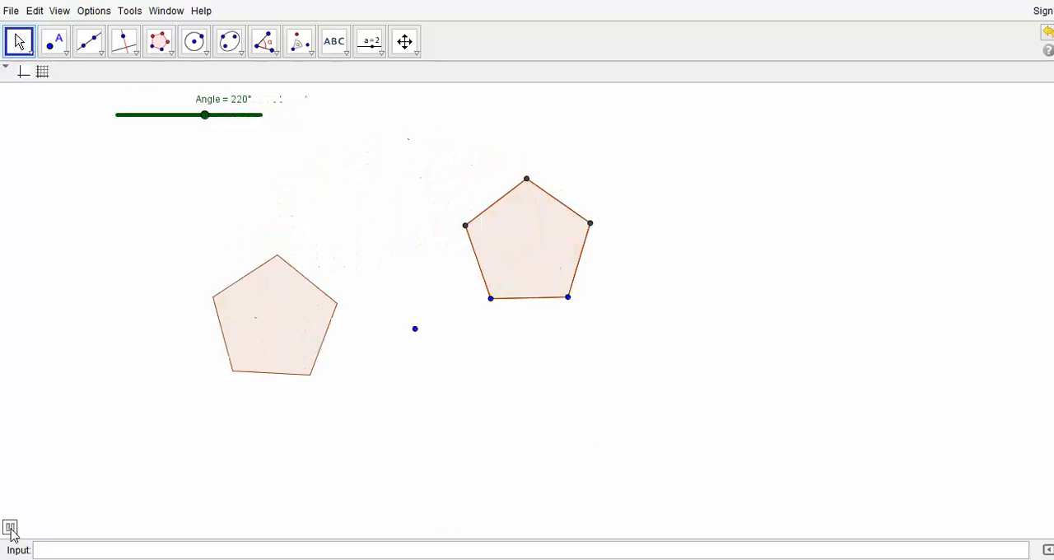
click(10, 528)
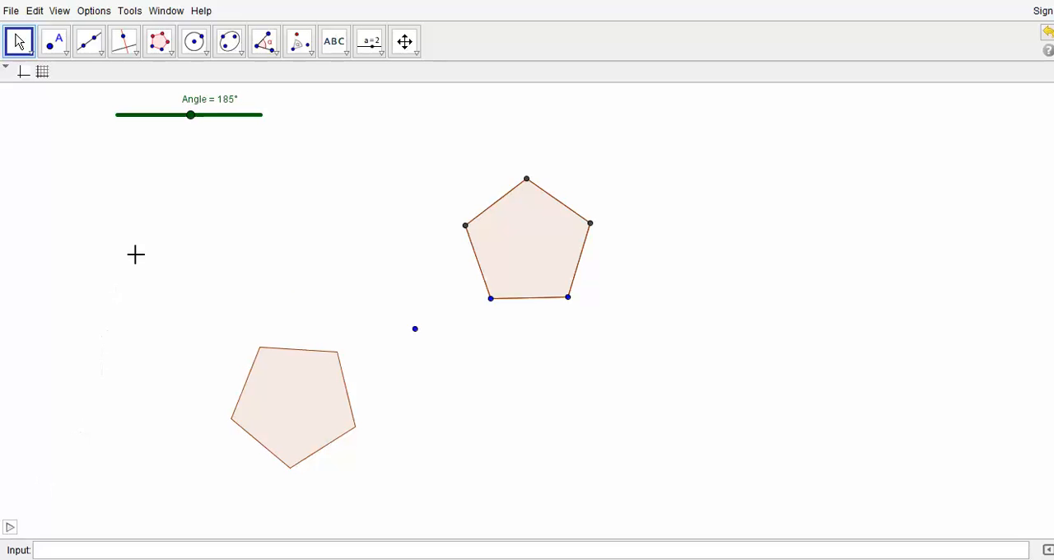
Step: Turn on the trace of the rotated pentagon, replay the animation to draw the full ring, and pause it
right_click(278, 387)
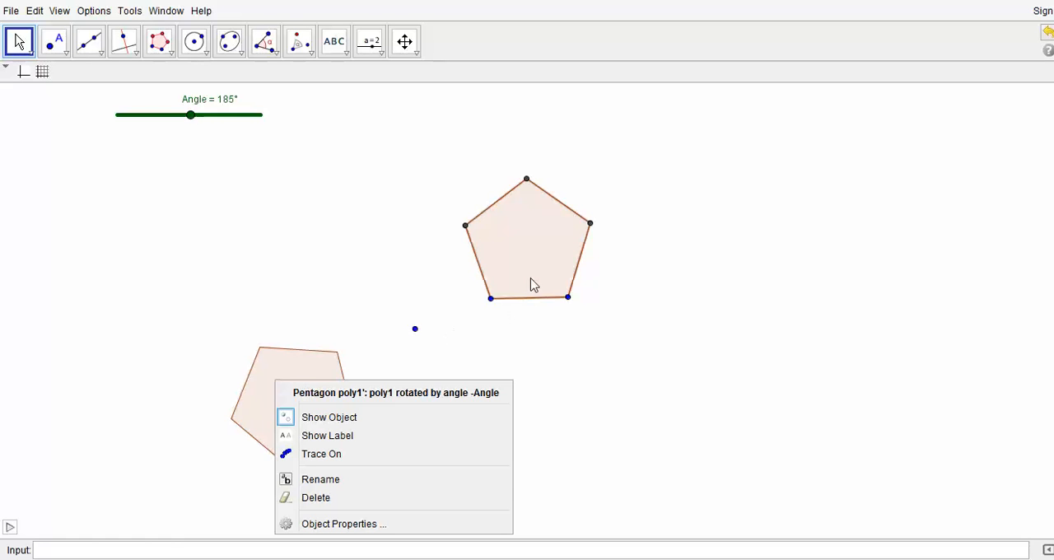
click(333, 454)
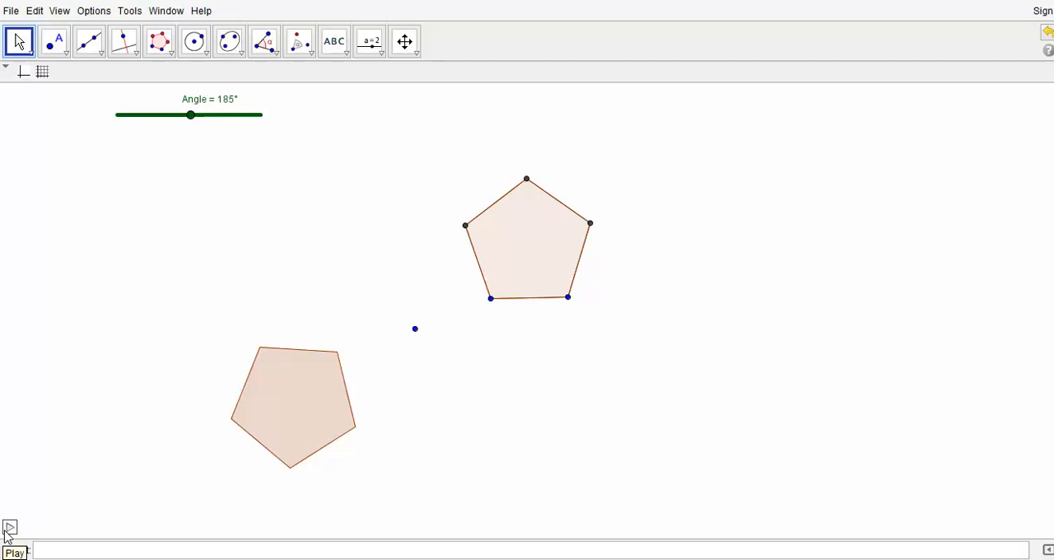
click(9, 528)
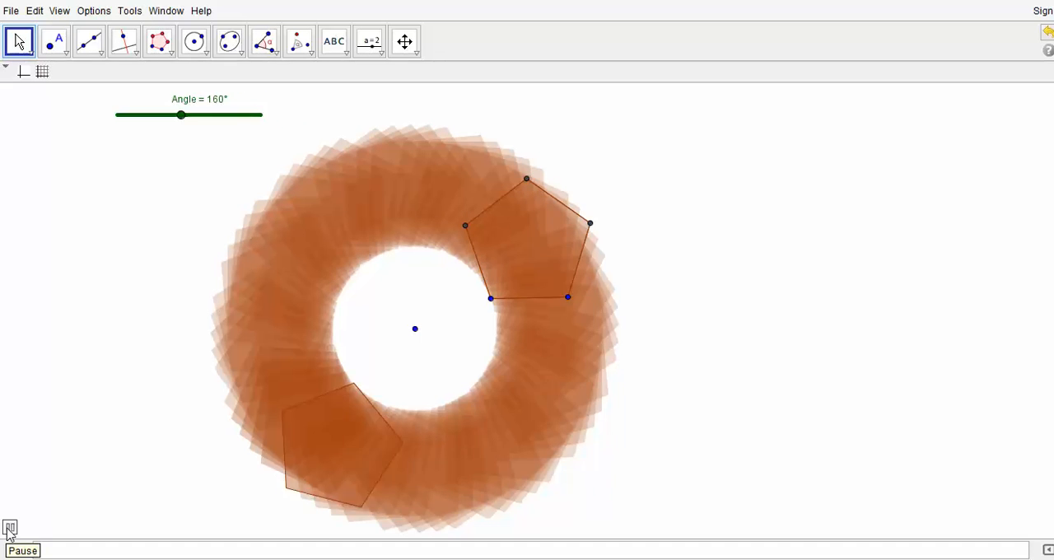
click(9, 528)
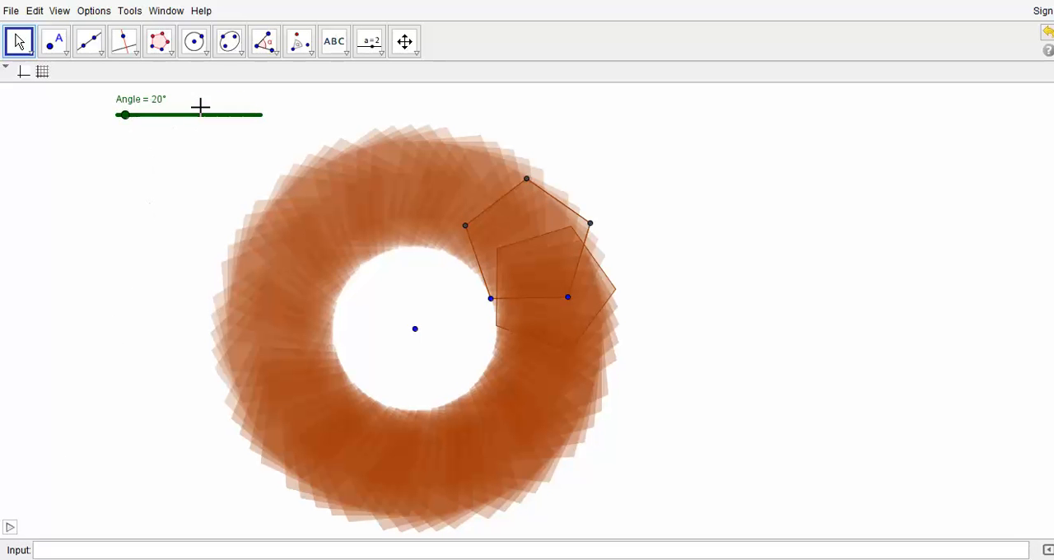
click(7, 15)
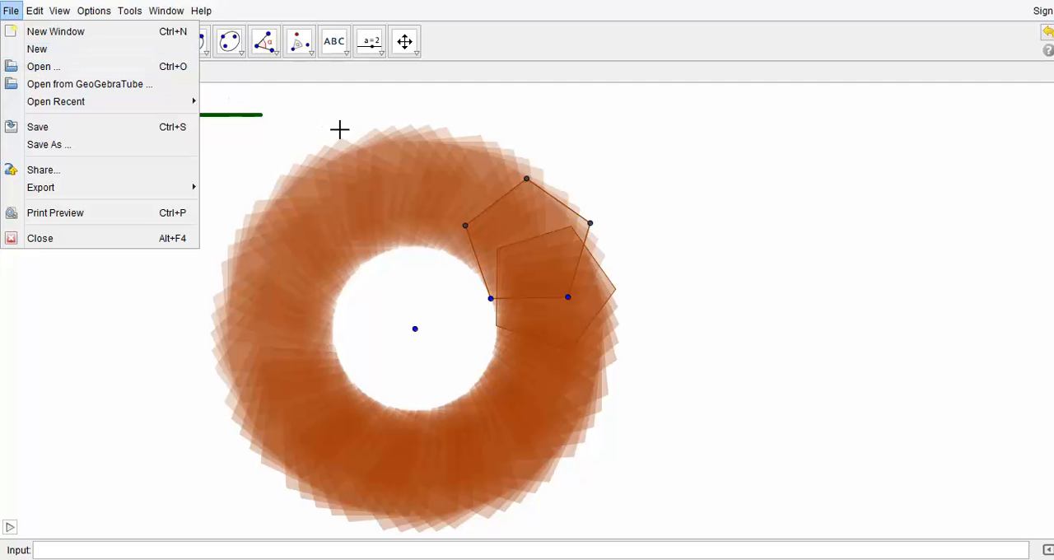
Step: Start a new blank construction and draw a regular polygon with 13 vertices
click(86, 46)
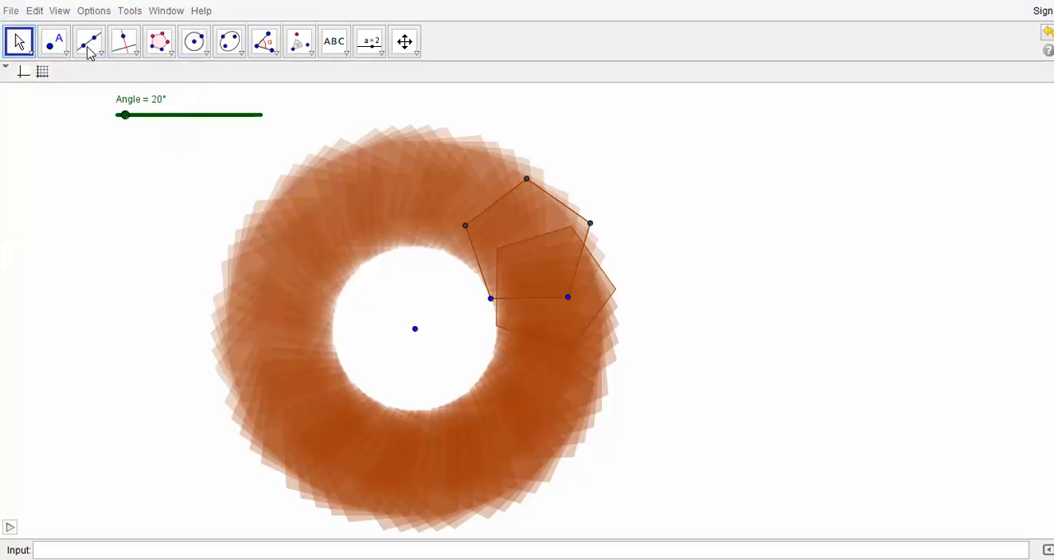
click(557, 298)
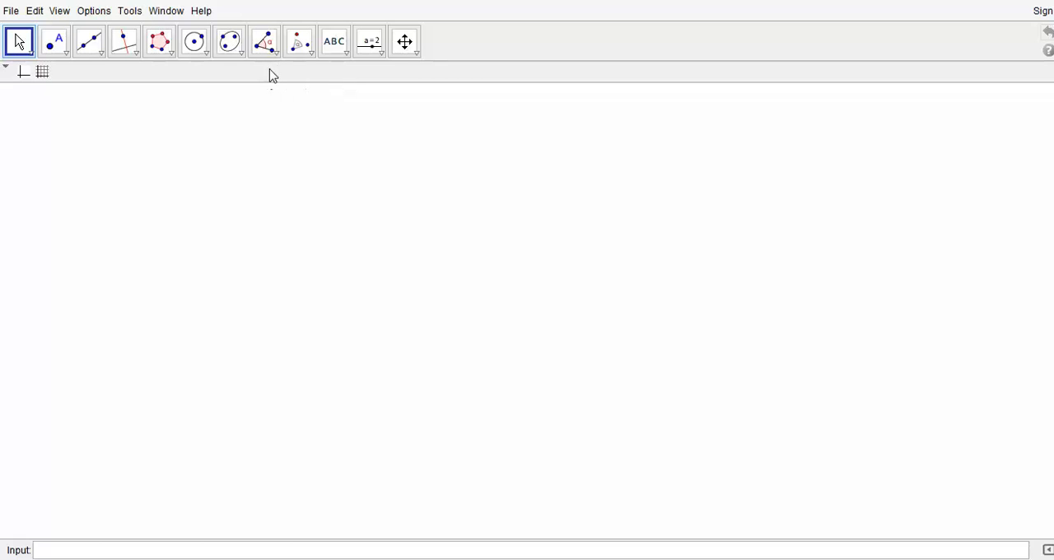
click(162, 58)
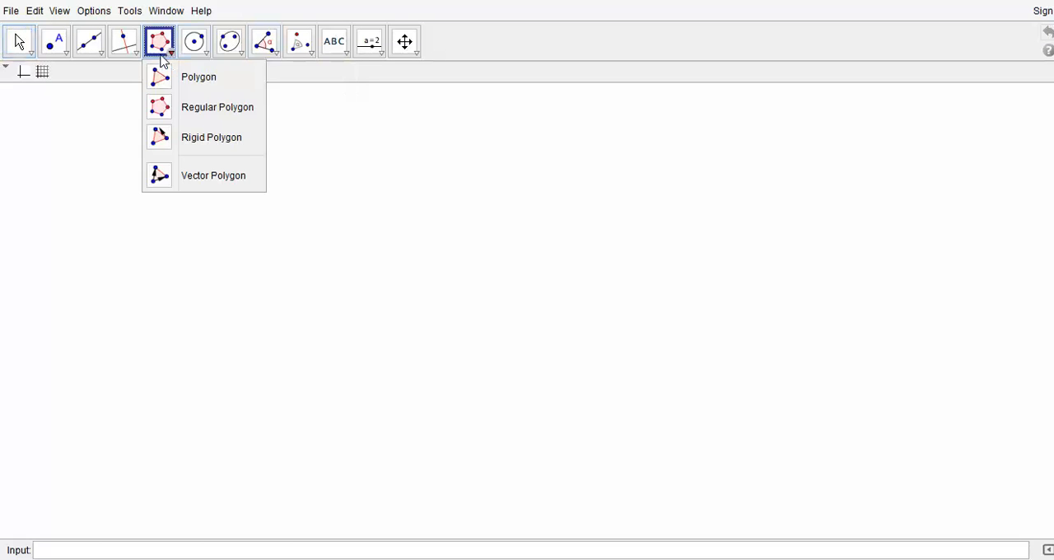
click(217, 121)
click(508, 271)
click(449, 243)
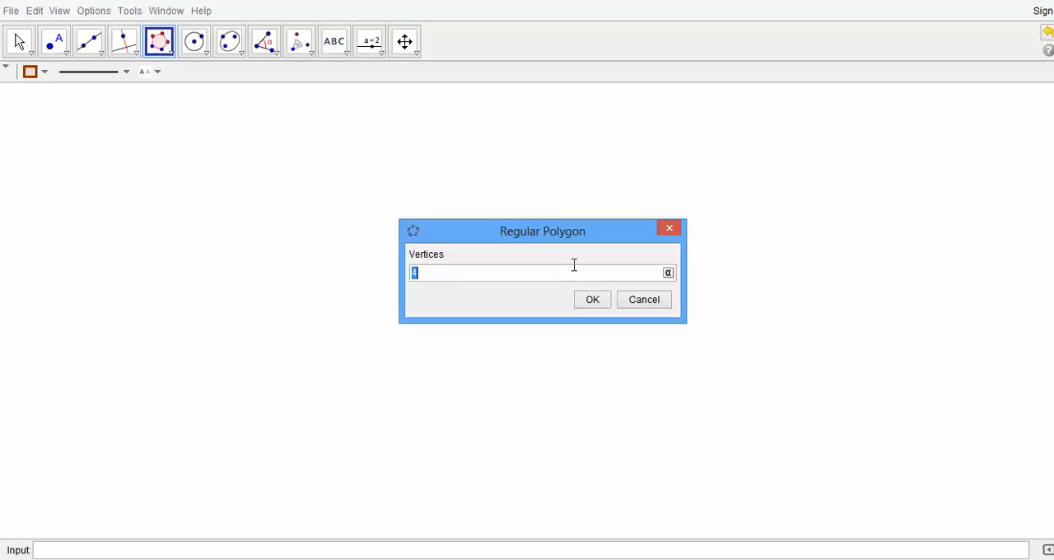
text(7)
text(13)
click(602, 298)
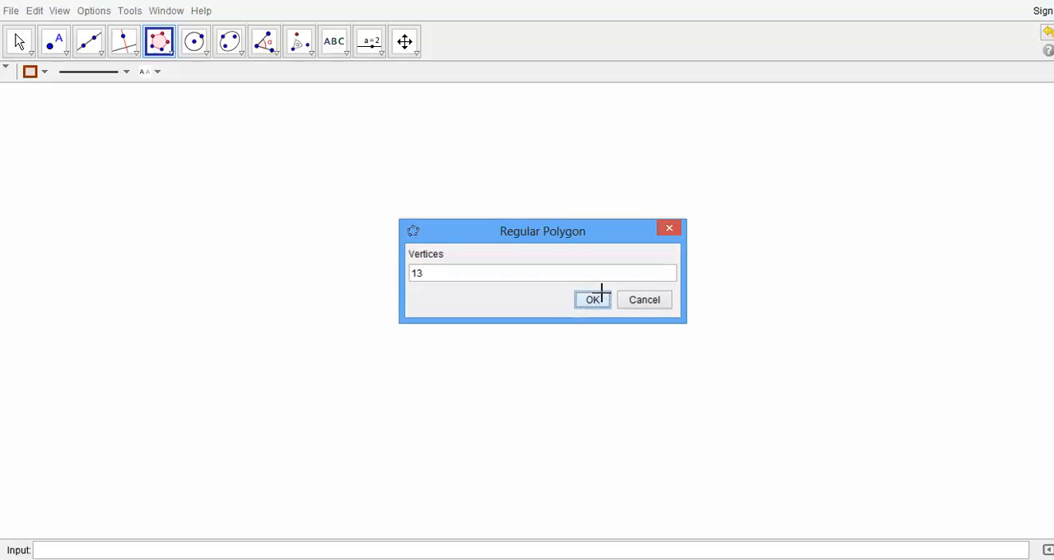
Step: Shrink the 13-sided polygon to less than half its size by moving one of its two free vertices closer to the other
click(23, 42)
click(66, 52)
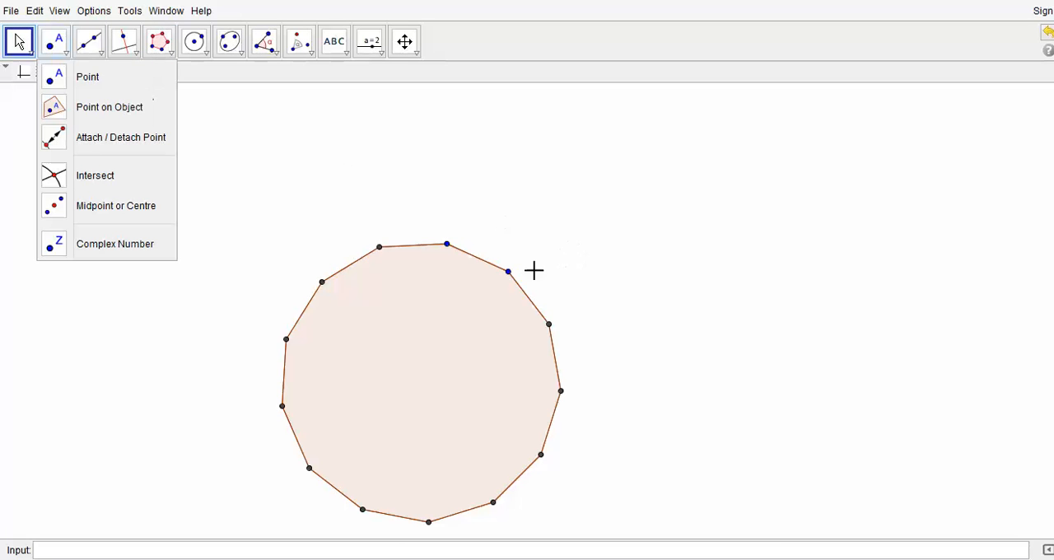
drag(510, 275, 475, 262)
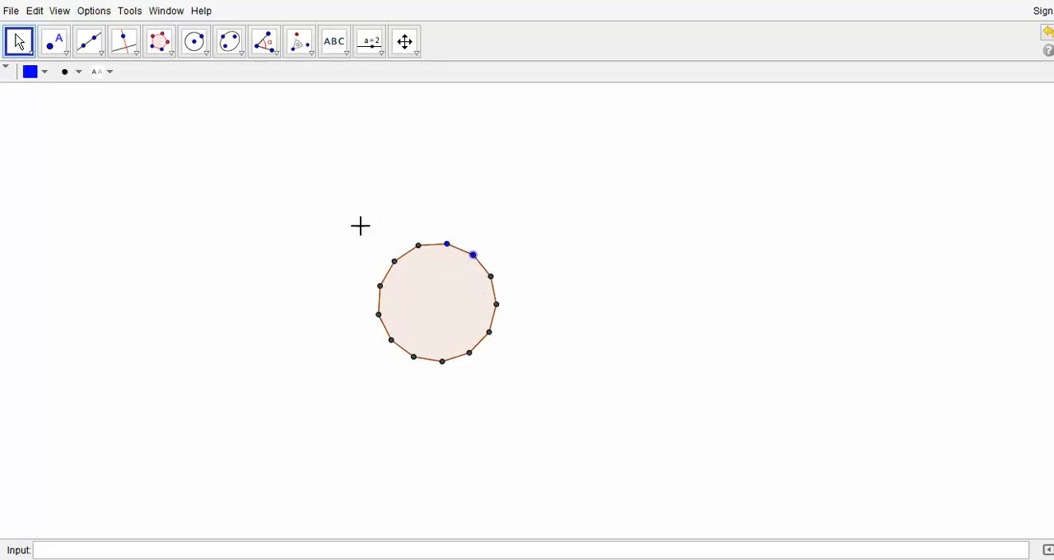
Step: Select the whole polygon with all its vertices and show the Algebra view
drag(341, 216, 540, 398)
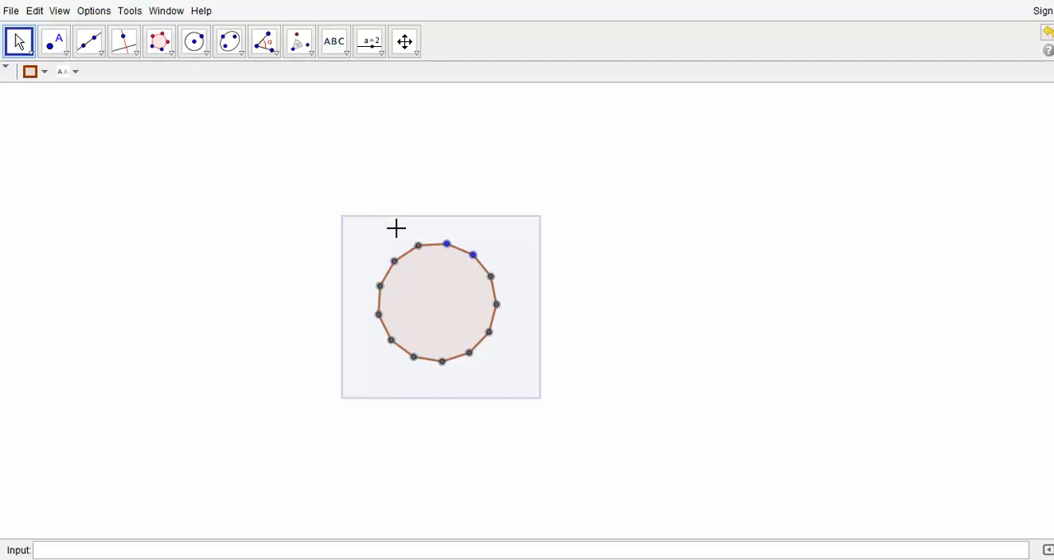
click(328, 194)
drag(342, 206, 539, 404)
key(Escape)
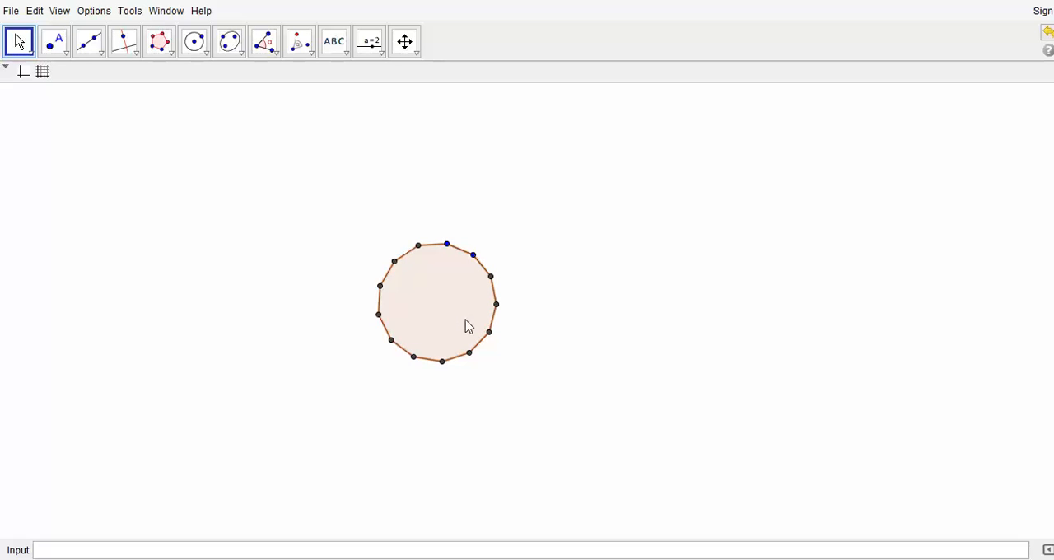
drag(355, 229, 527, 376)
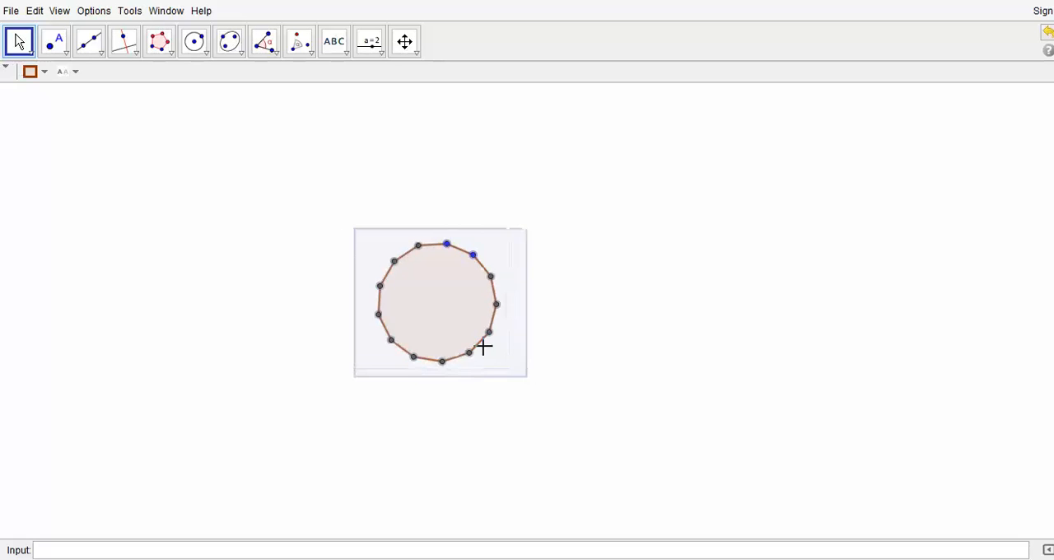
click(37, 10)
click(43, 10)
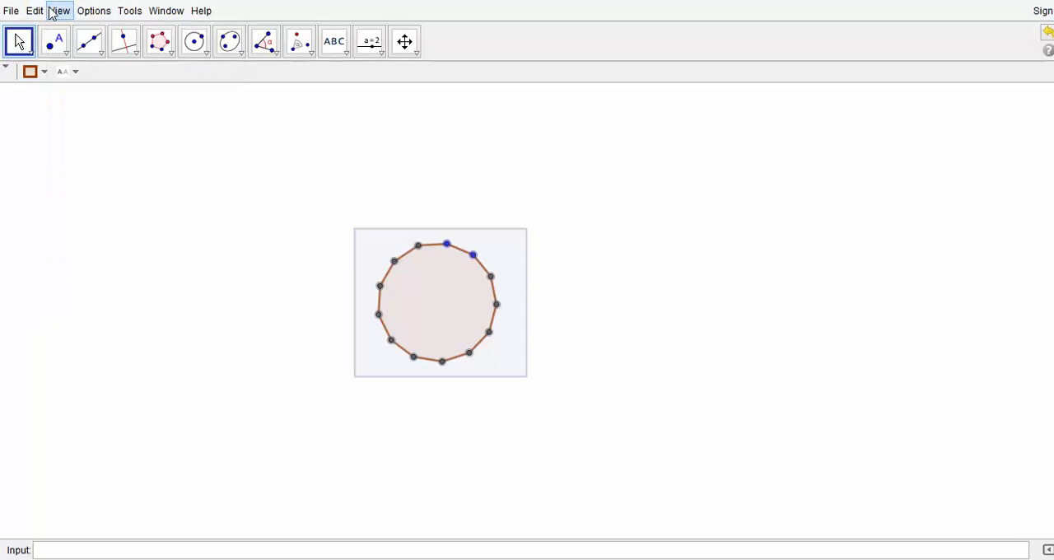
click(58, 11)
click(87, 35)
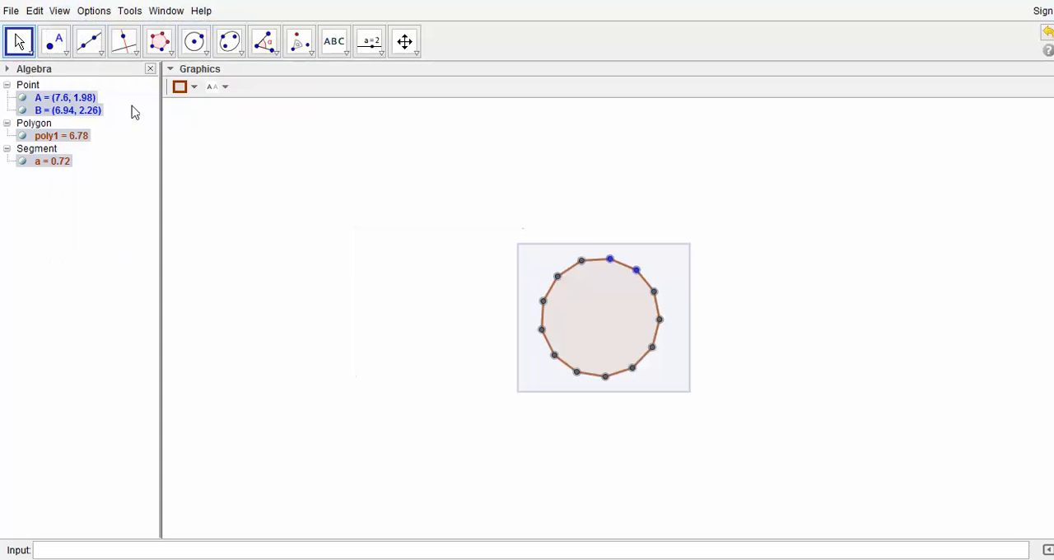
Step: Try hiding points of the polygon from the Algebra view, restore them, and close the Algebra view
click(22, 98)
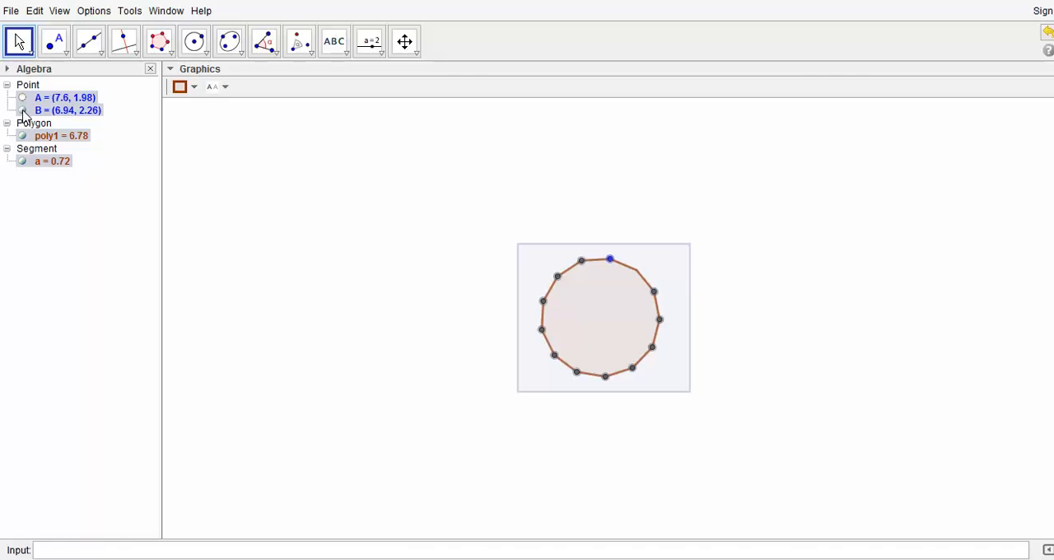
click(23, 112)
click(22, 99)
click(150, 70)
click(256, 255)
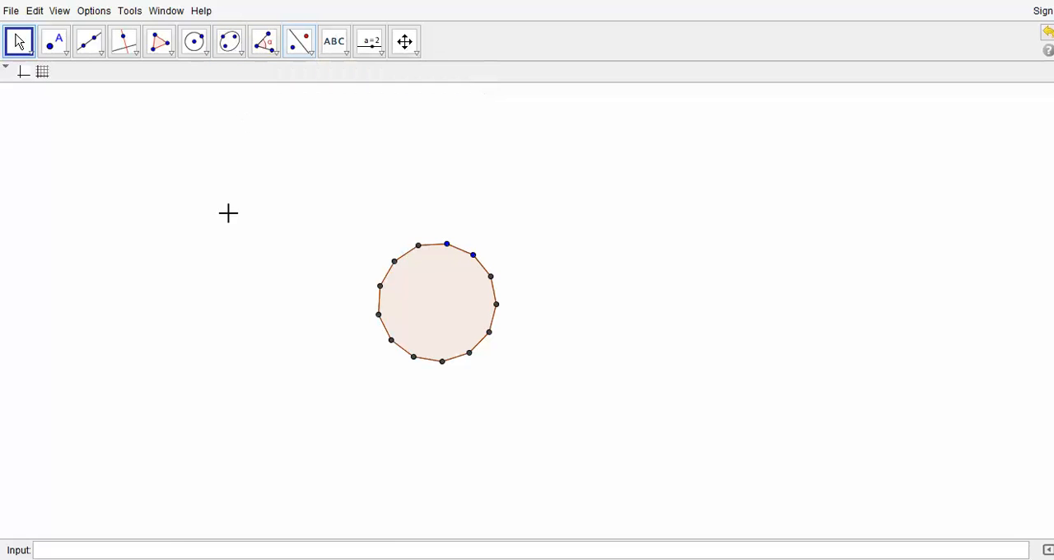
Step: Plot the line y = x + 1 and show the coordinate axes
click(173, 552)
key(Return)
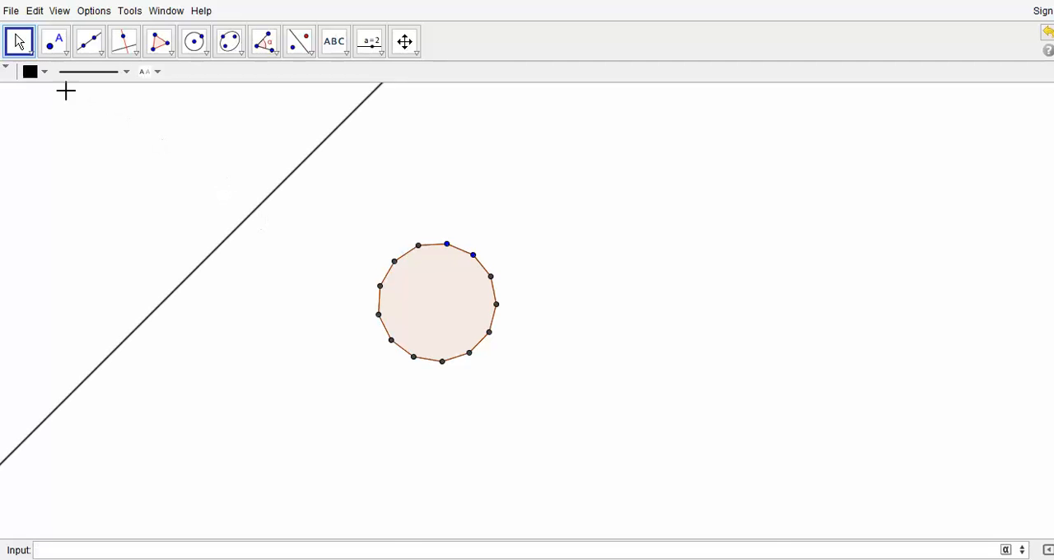
click(157, 201)
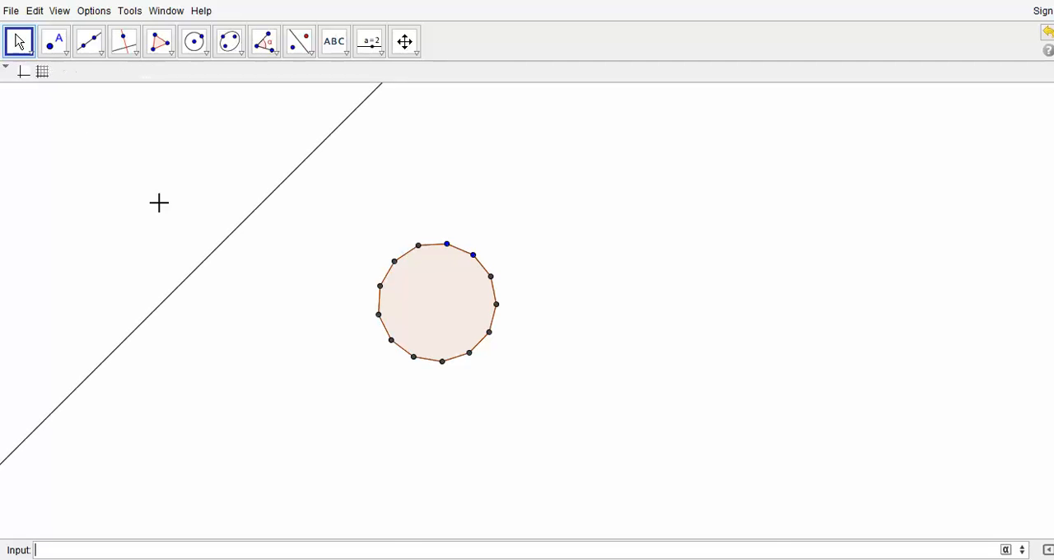
click(25, 74)
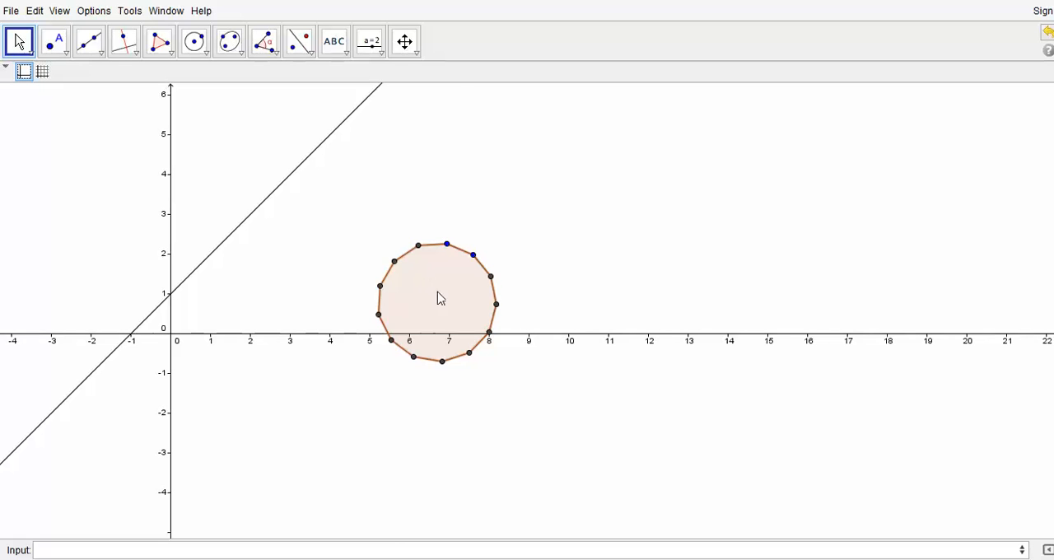
Step: Reflect the 13-sided polygon in the line y = x + 1 and bring the whole mirror image into view
click(311, 58)
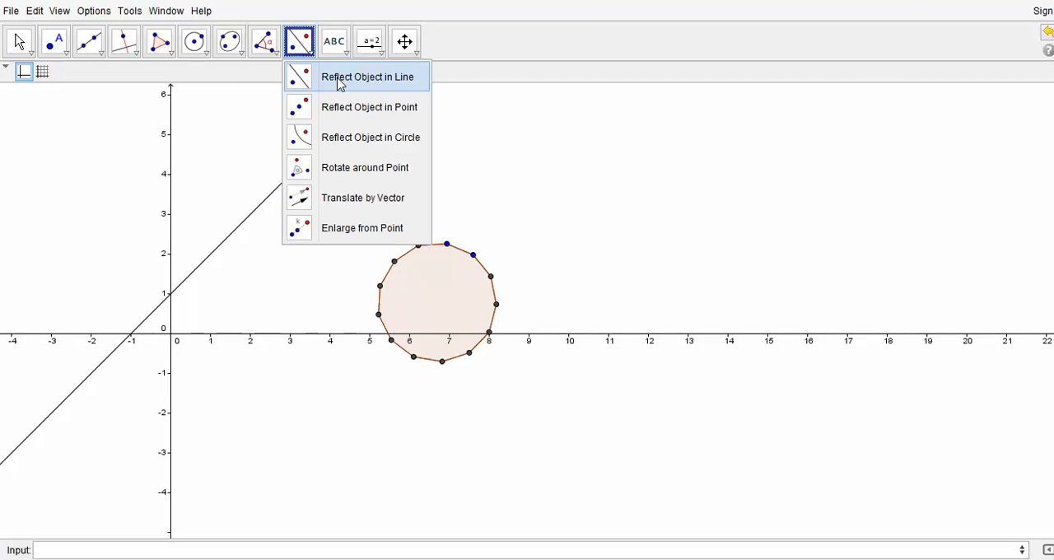
click(339, 80)
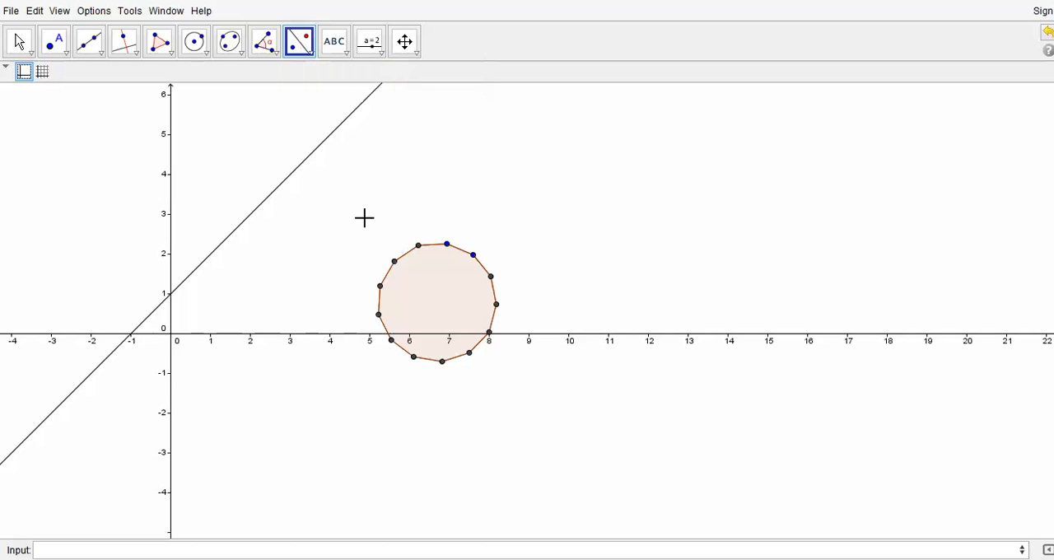
click(288, 178)
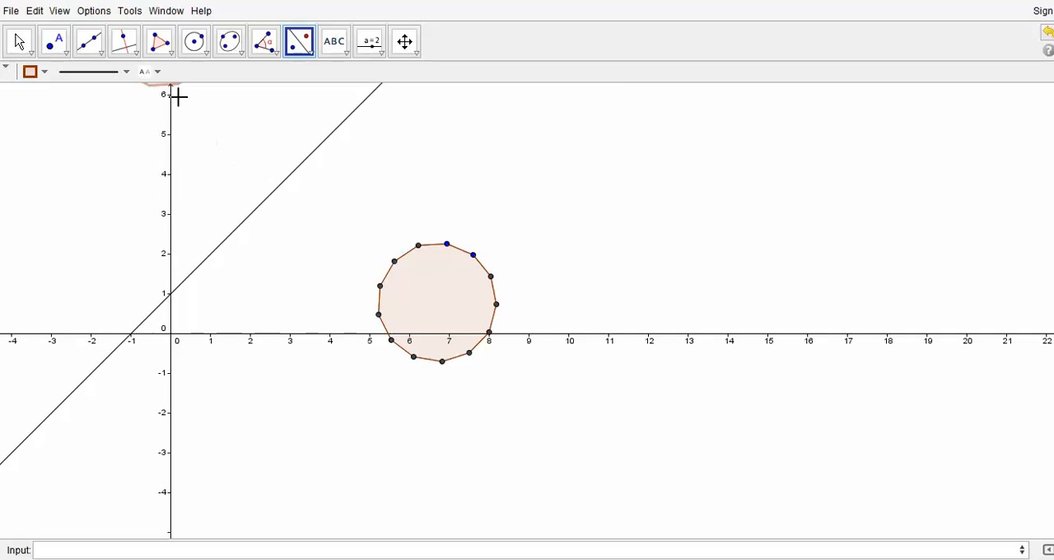
click(404, 43)
drag(381, 135, 528, 256)
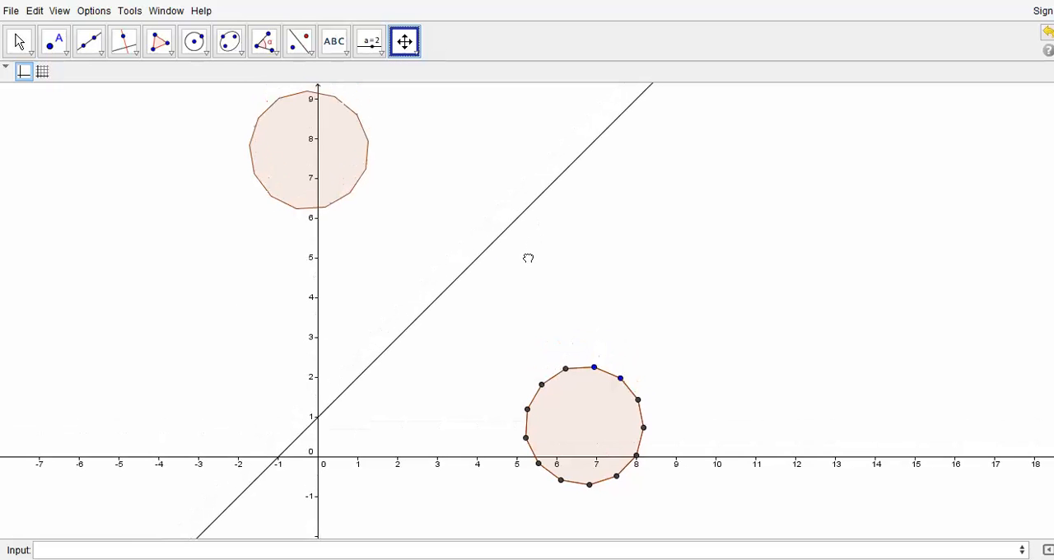
click(418, 56)
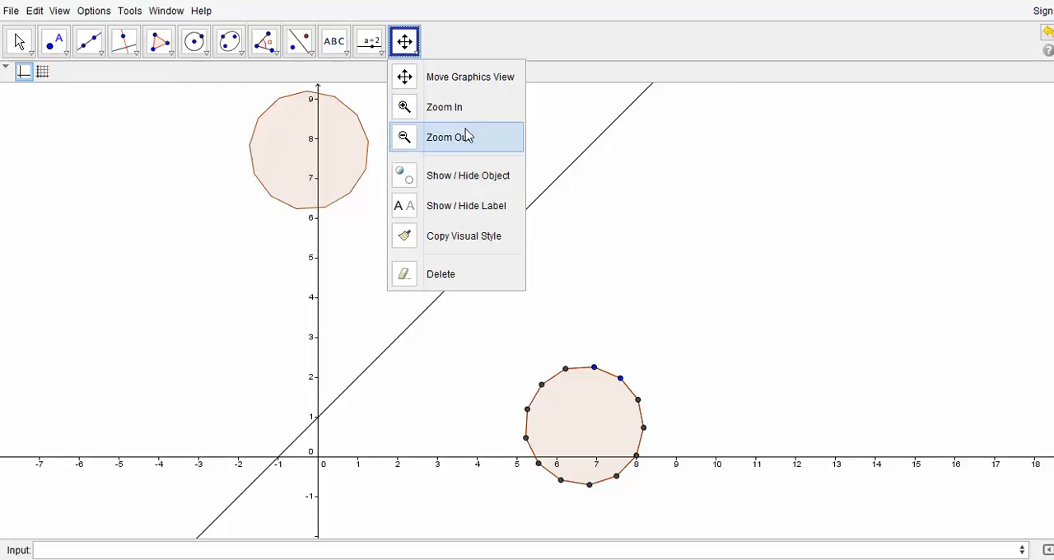
click(472, 151)
click(407, 282)
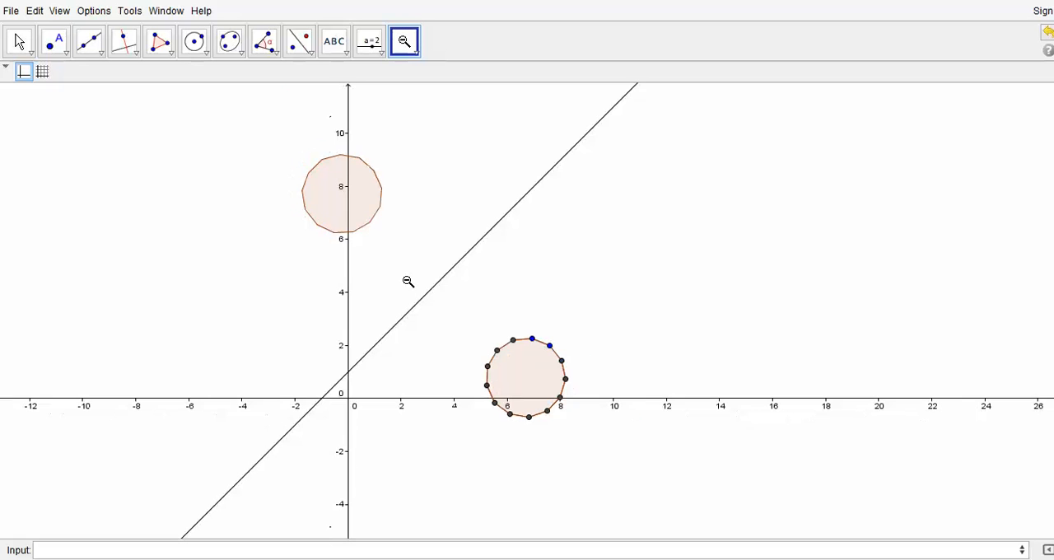
click(390, 343)
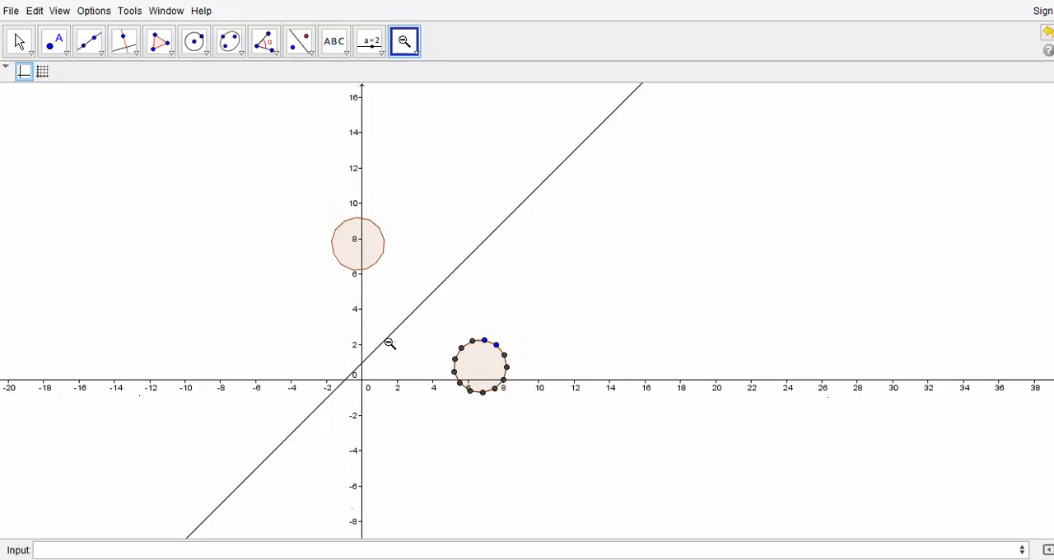
Step: Open the definition of the line to check its equation and close it without editing
click(21, 41)
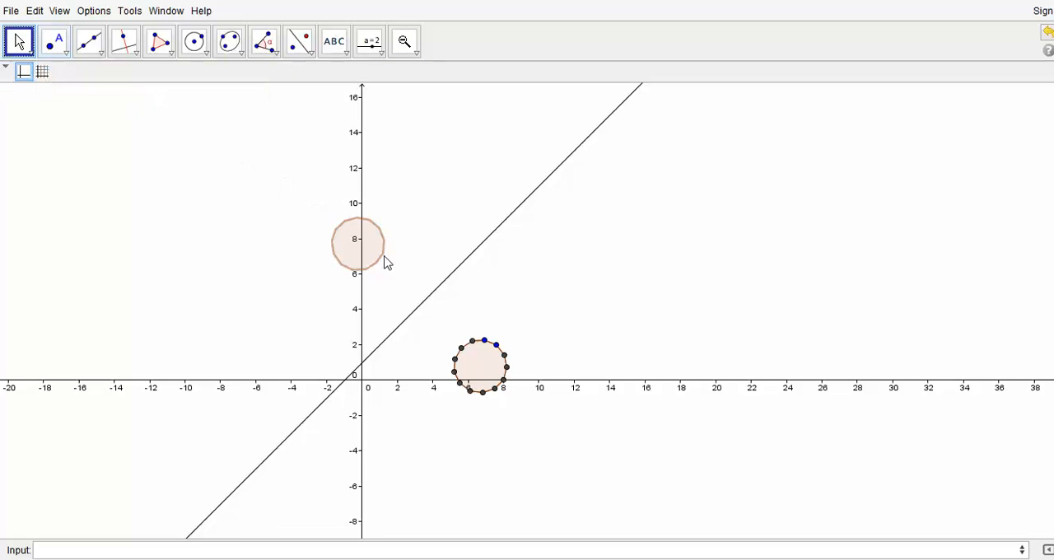
double_click(445, 287)
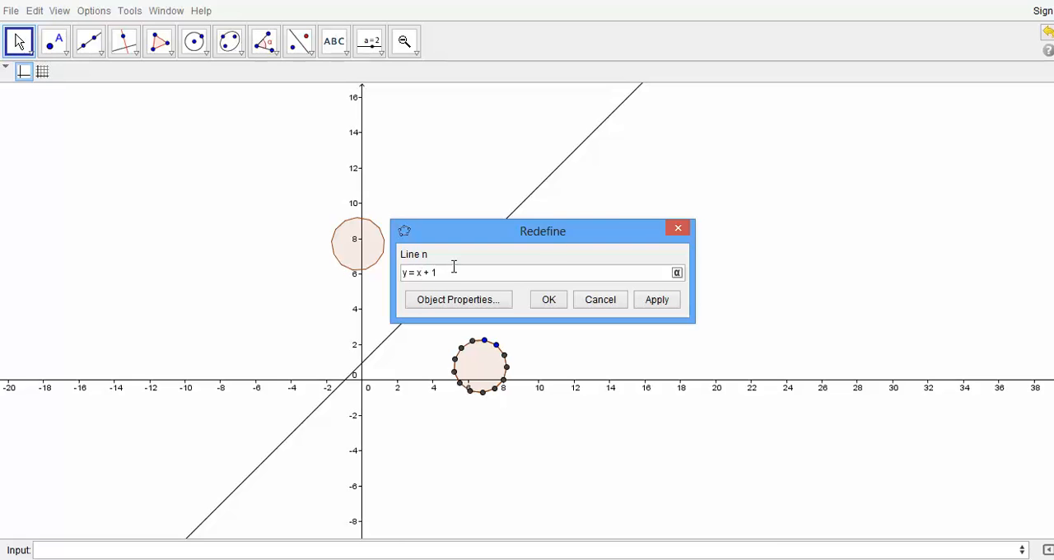
click(677, 228)
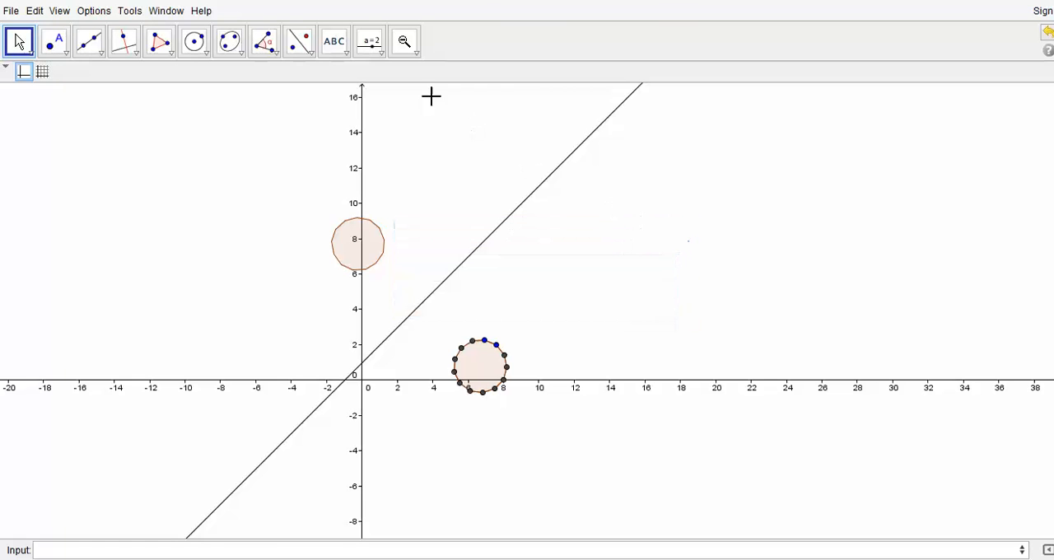
Step: Create a number slider named m with increment 1 and an oscillating animation speed of 5
click(370, 42)
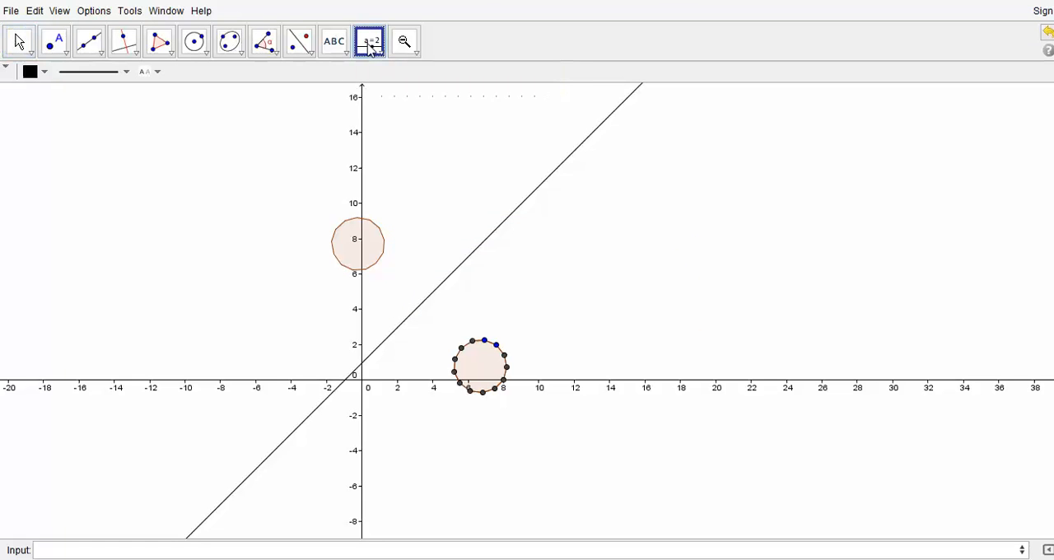
click(174, 135)
text(A)
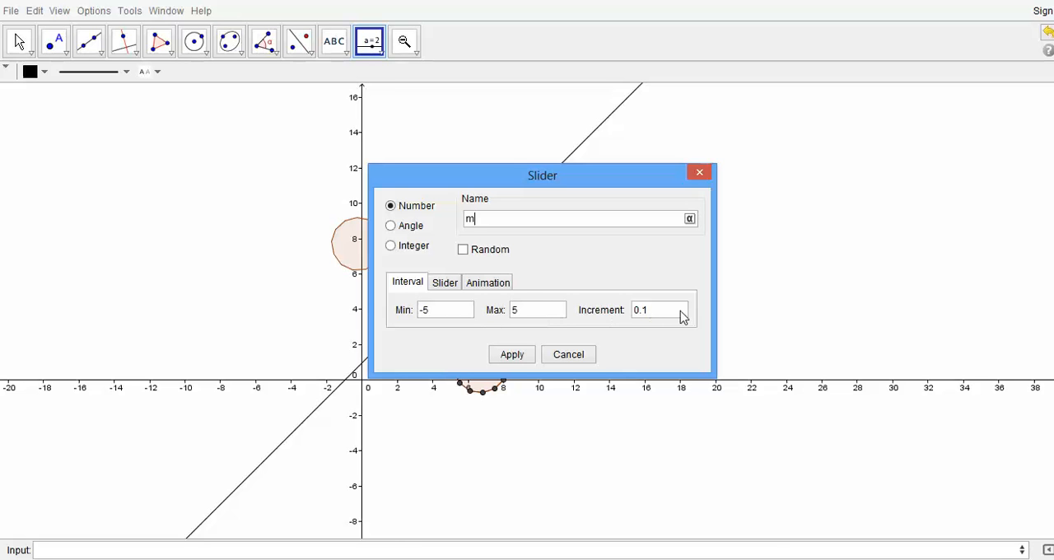
double_click(640, 313)
text(1)
click(442, 285)
click(403, 314)
click(480, 286)
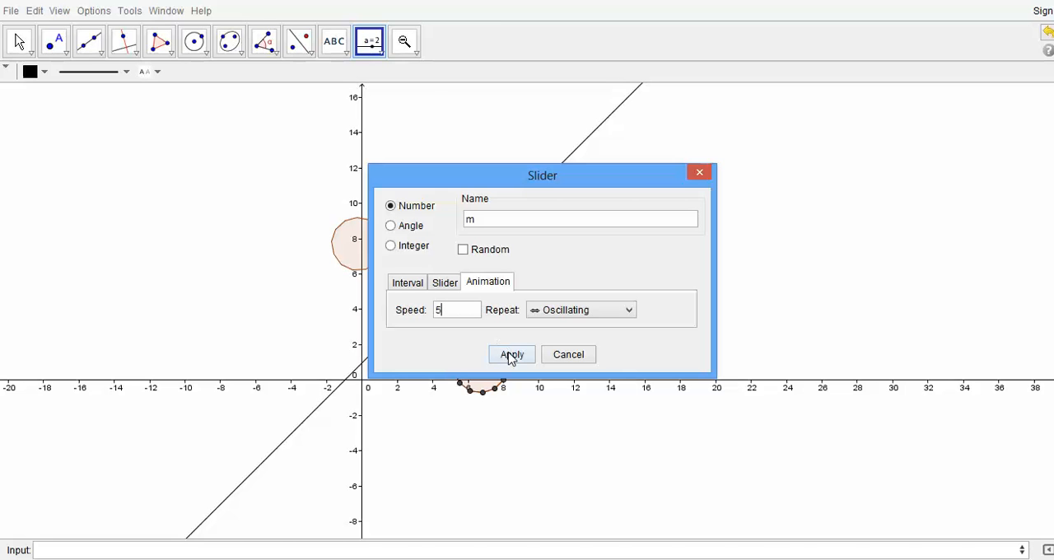
click(511, 355)
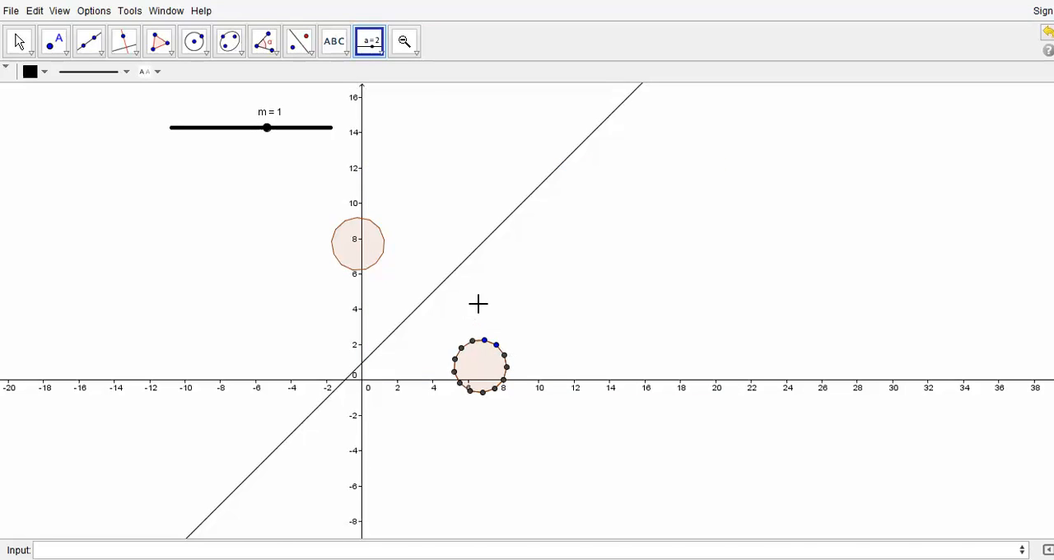
click(265, 45)
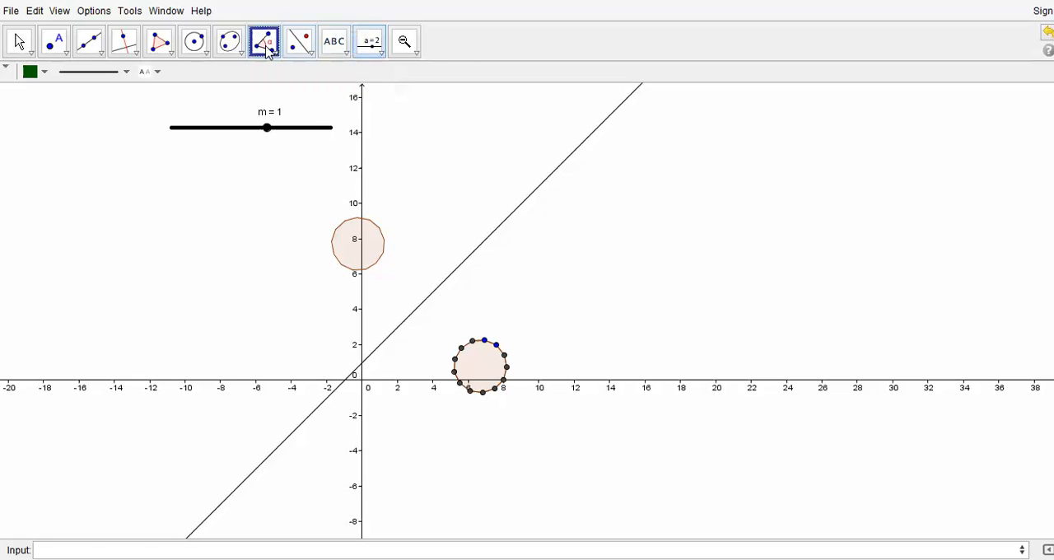
click(267, 49)
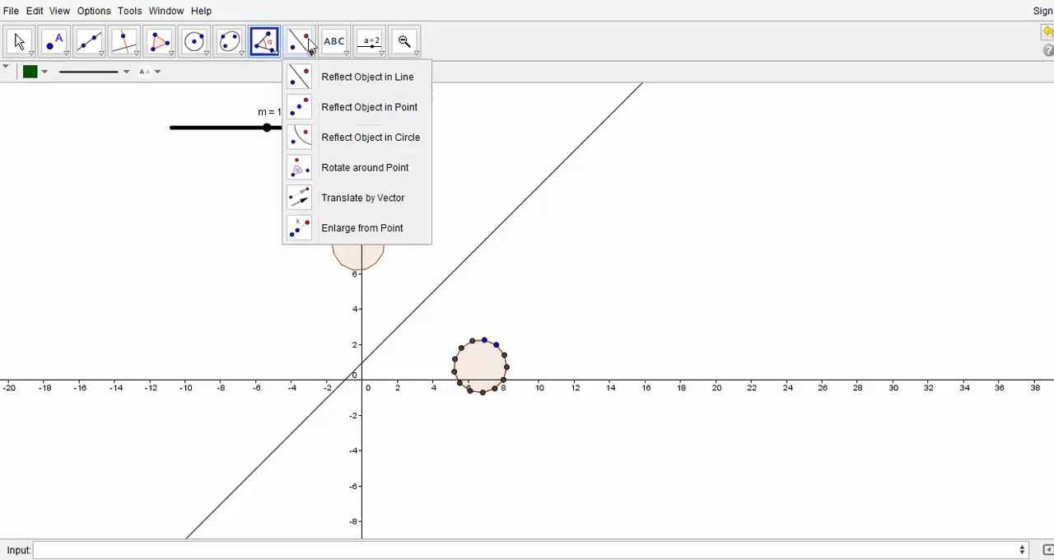
click(301, 46)
click(311, 47)
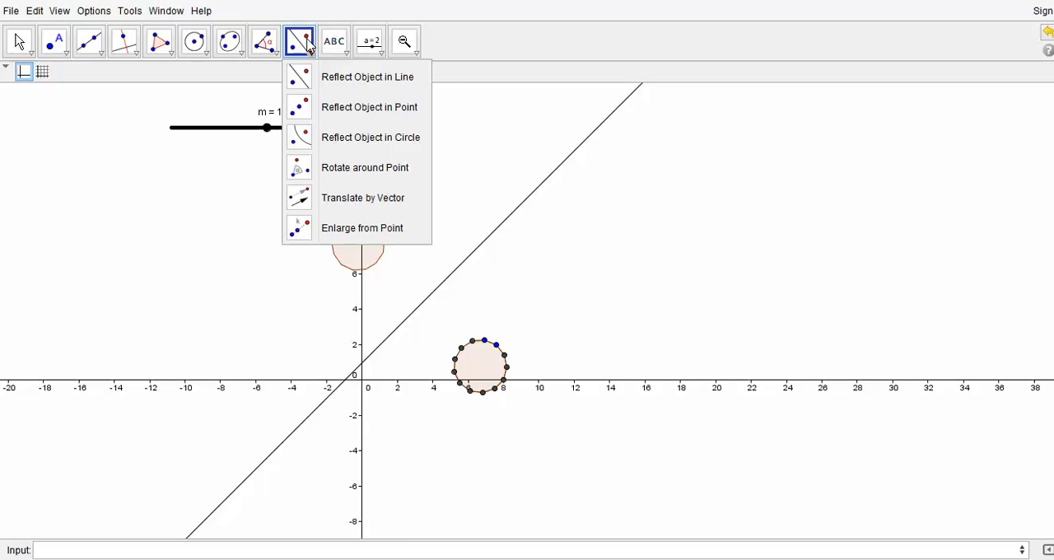
click(363, 77)
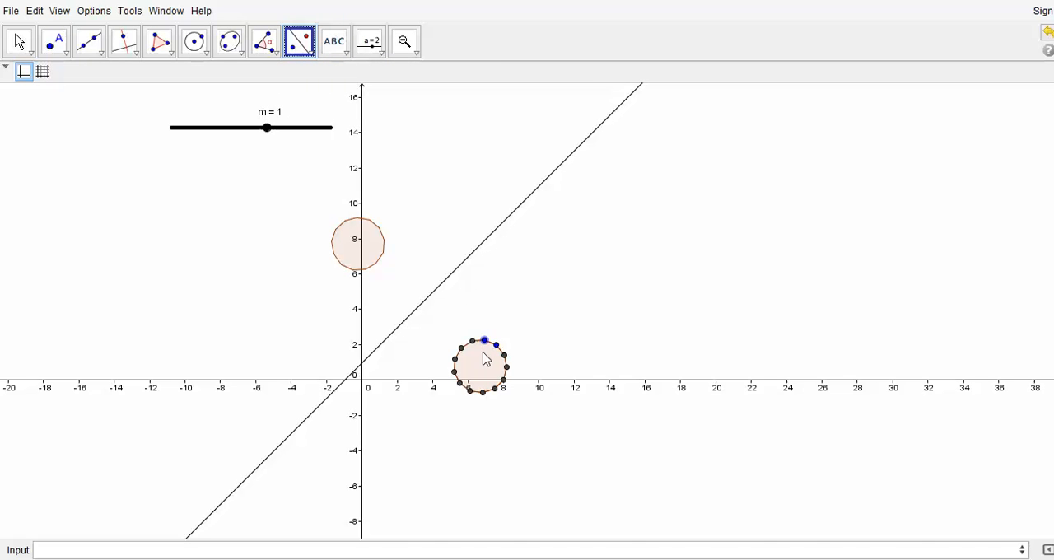
Step: Redefine the mirror line as y = mx + 1 so that its slope depends on slider m
click(15, 41)
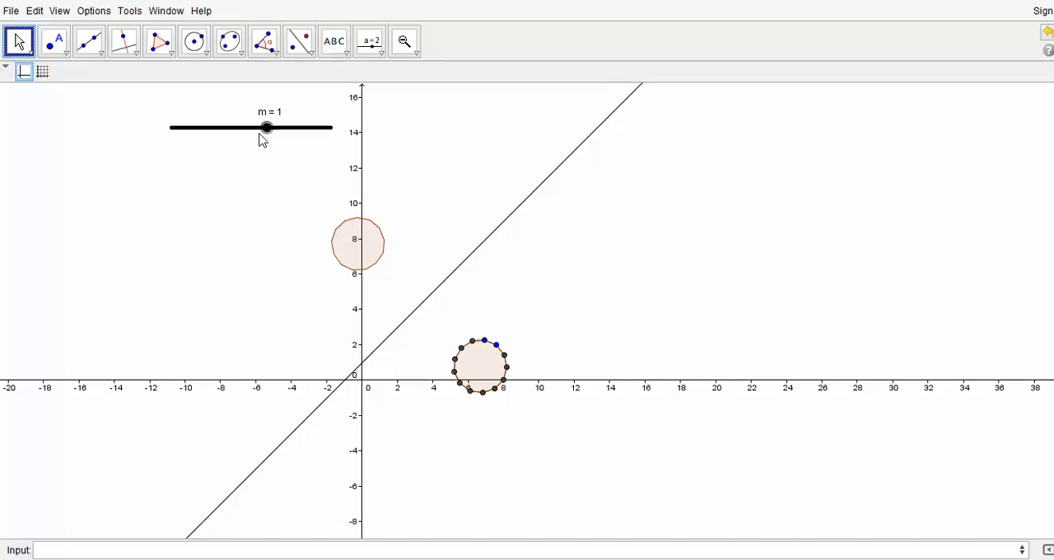
double_click(517, 209)
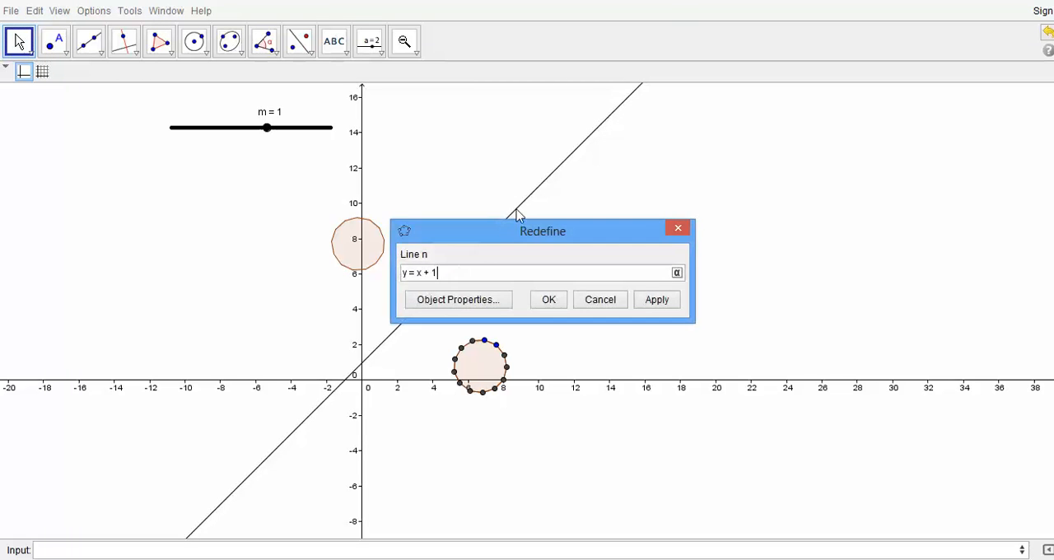
click(418, 273)
text(a)
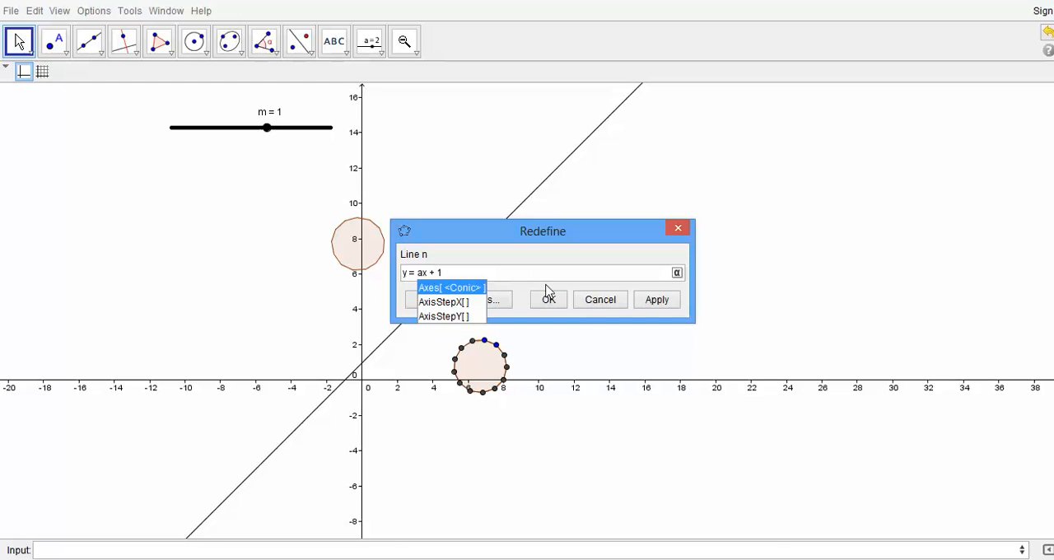
key(BackSpace)
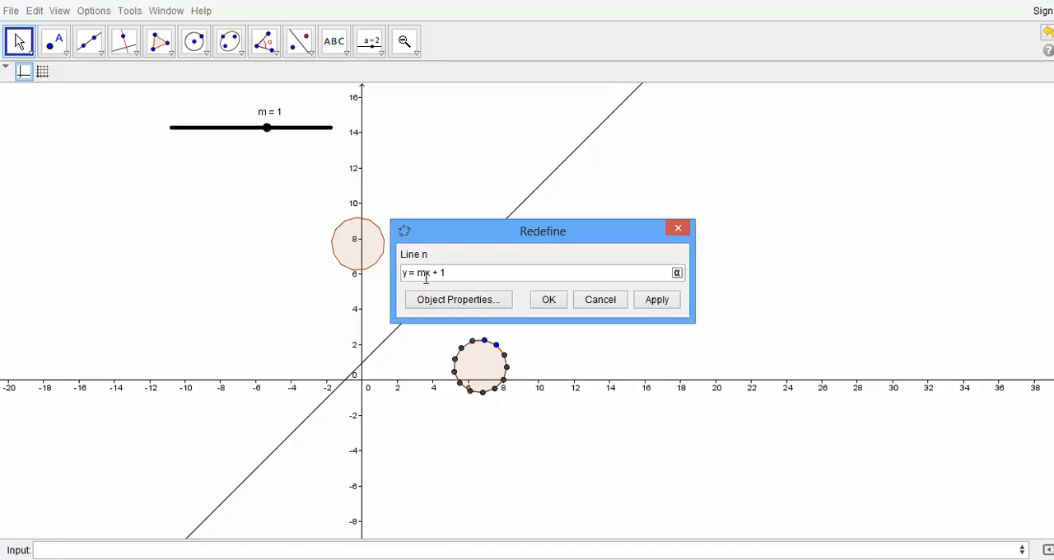
click(559, 303)
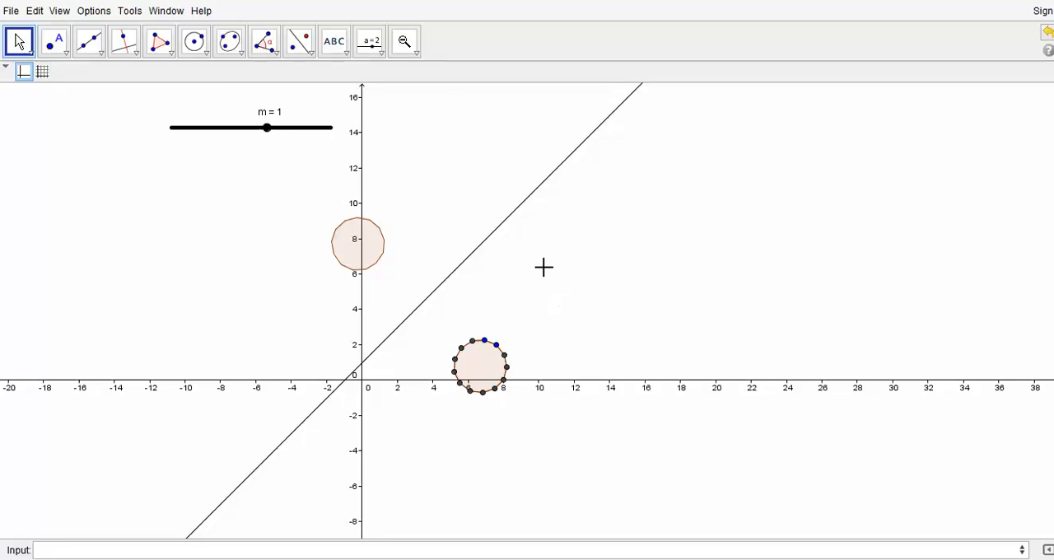
Step: Label the mirror line with its value and move the label up along the line, clear of the view's edge
right_click(486, 243)
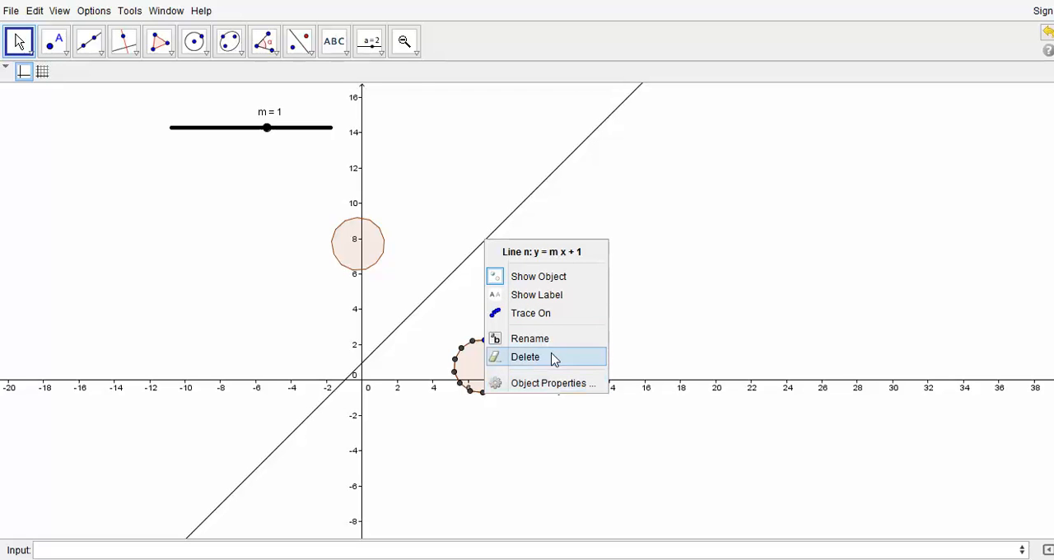
click(550, 296)
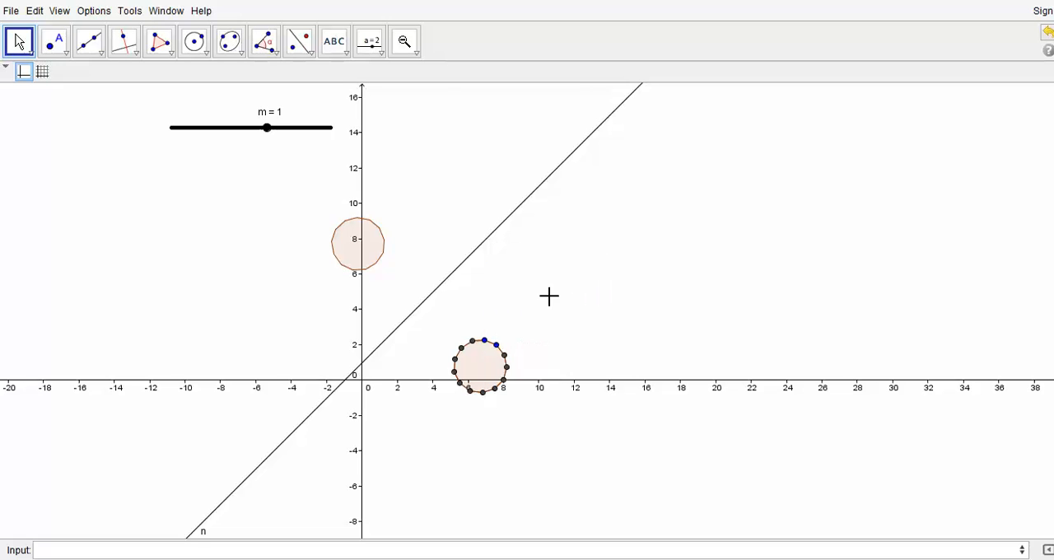
right_click(221, 509)
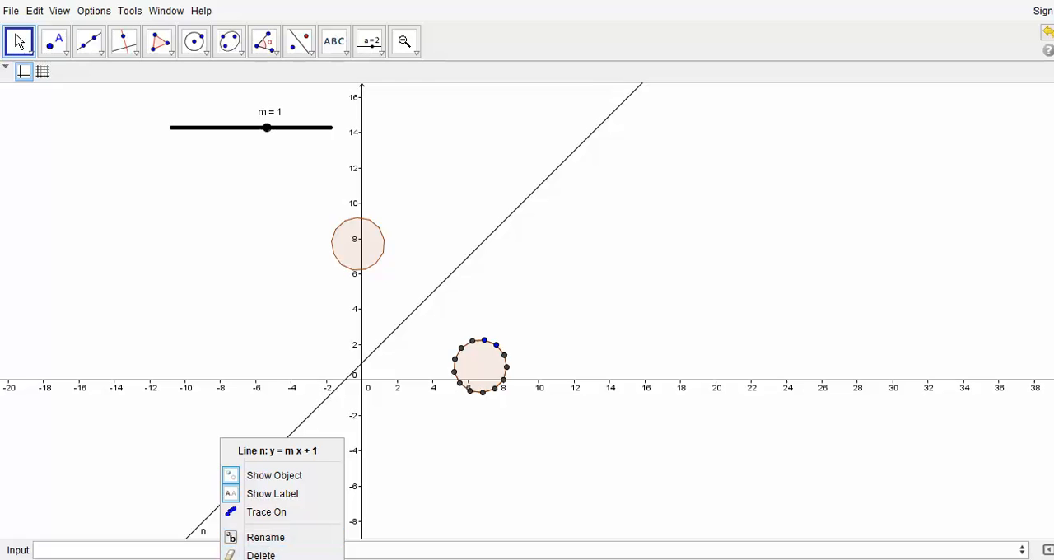
click(276, 559)
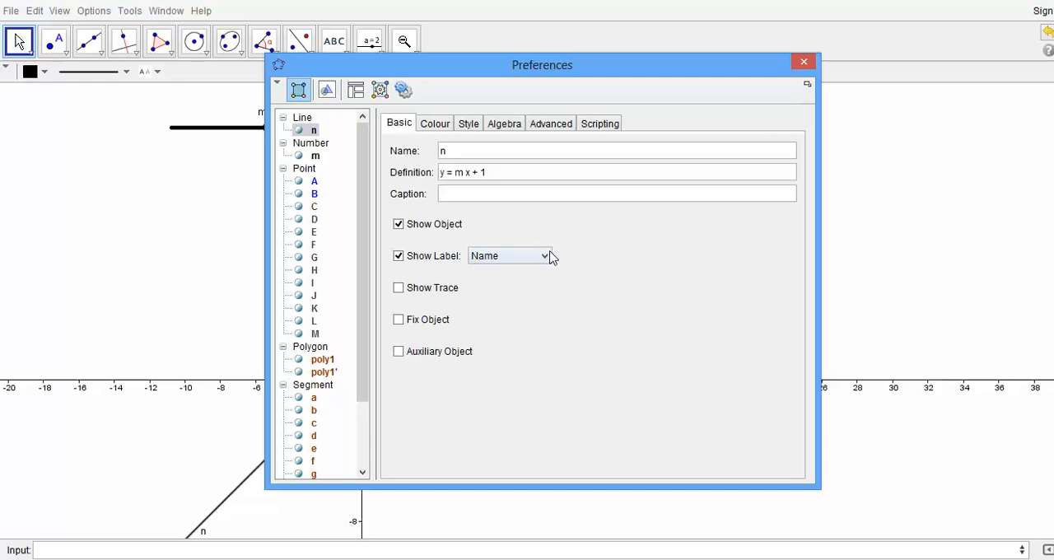
click(546, 256)
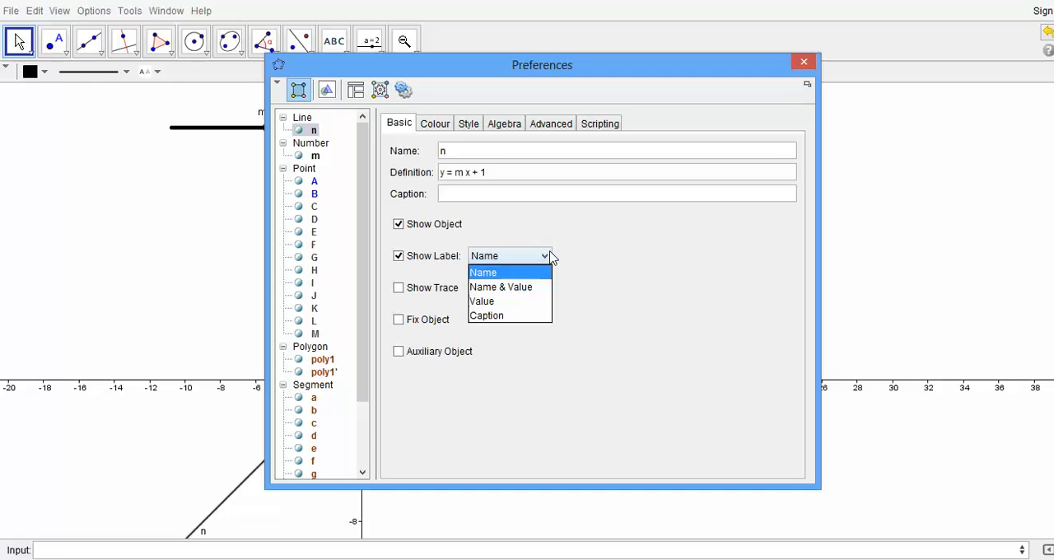
click(504, 303)
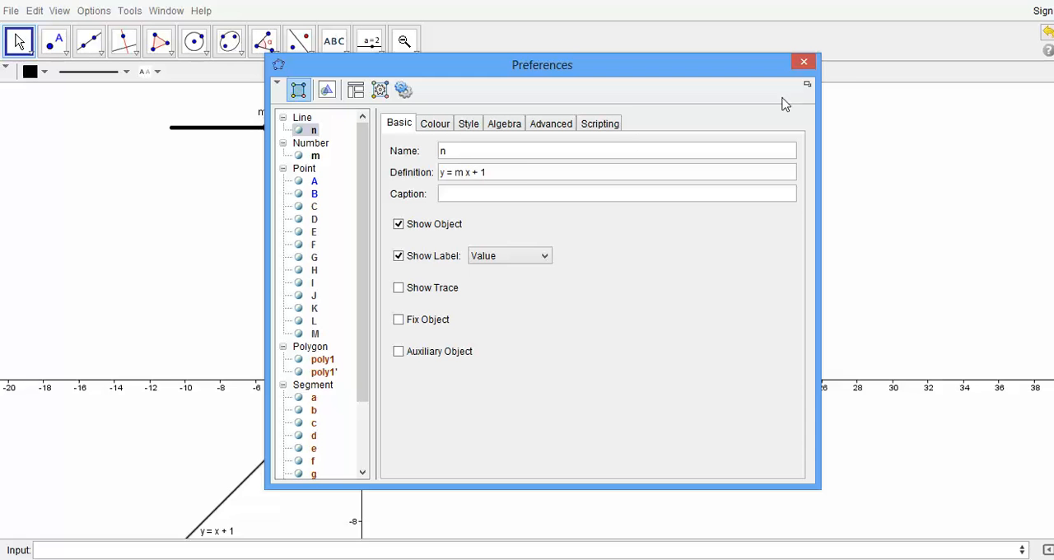
click(804, 63)
drag(224, 533, 273, 493)
Step: Check the mirror line's definition and label options in its properties and close them without changes
right_click(321, 412)
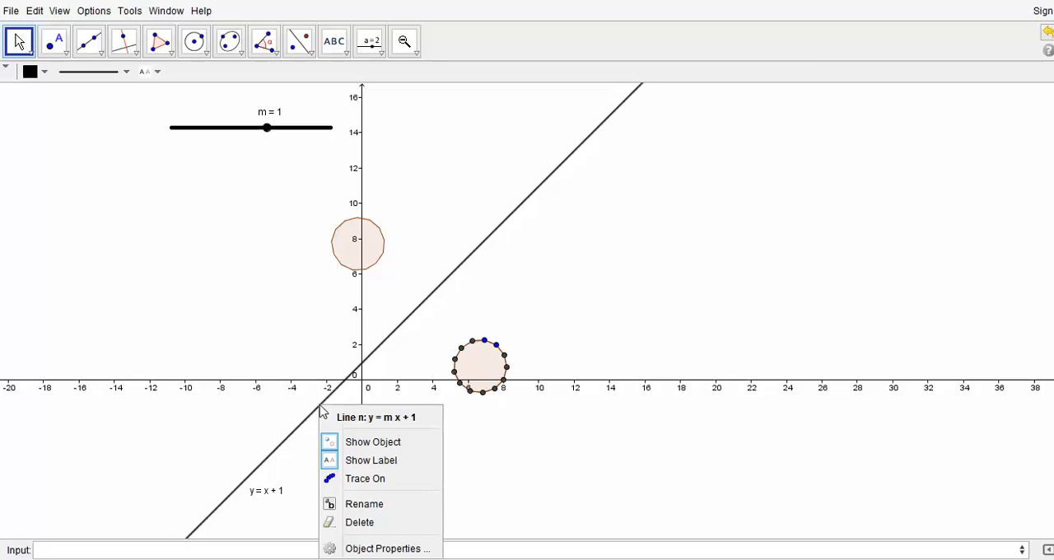
click(414, 548)
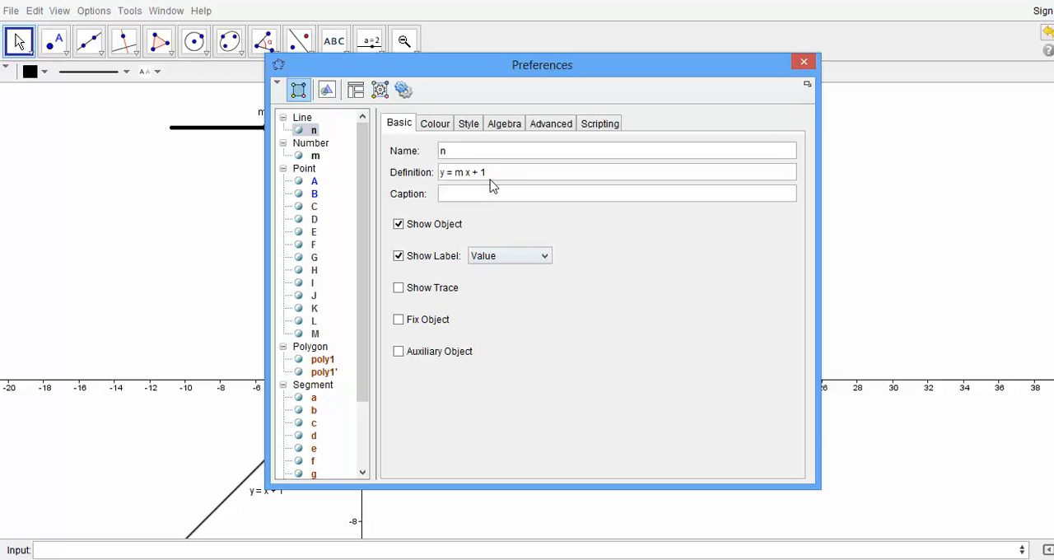
click(543, 260)
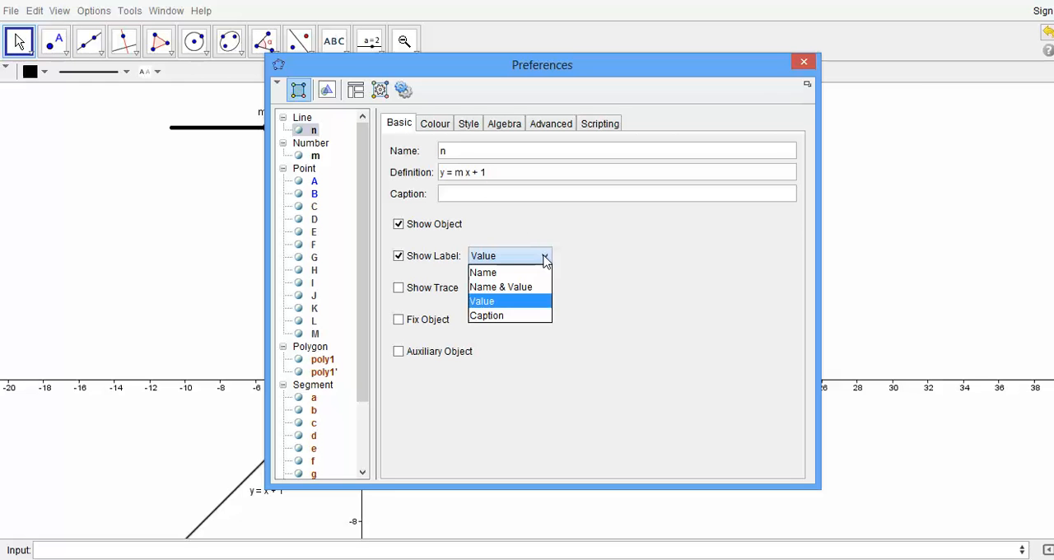
click(547, 262)
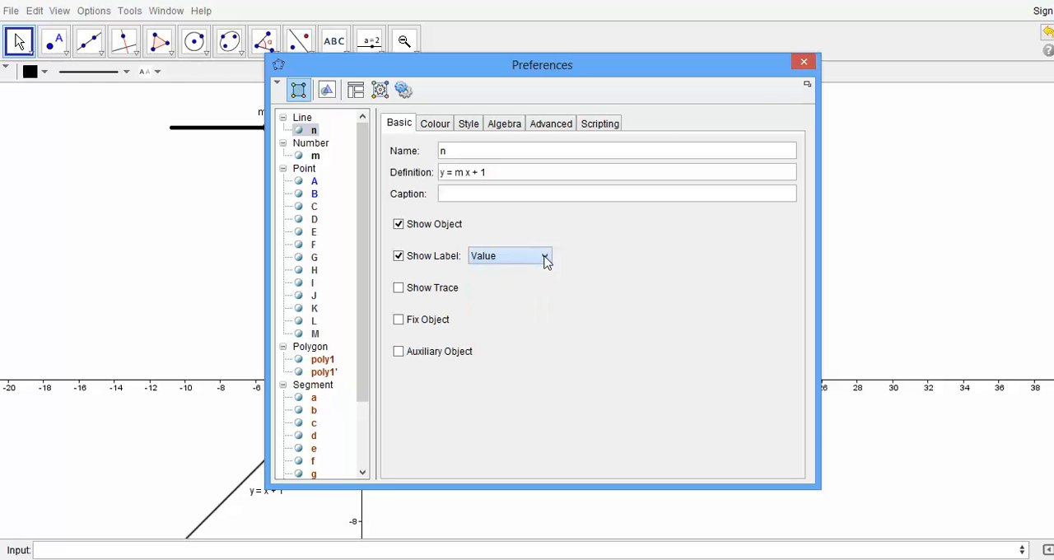
click(804, 62)
Step: Vary slider m to 1.5, 0.8 and 0.9 to test how the line and the reflected polygon respond
drag(269, 132, 276, 134)
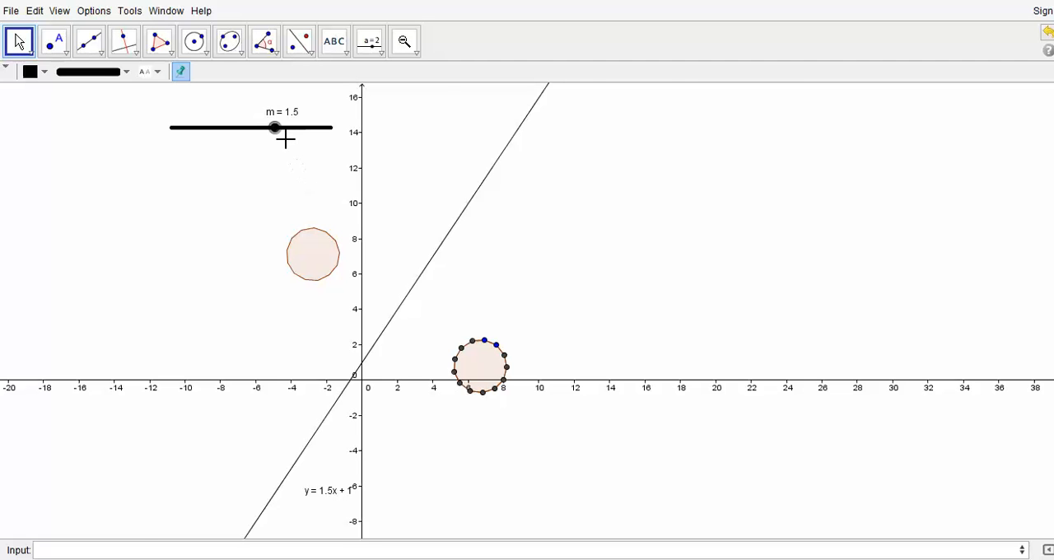
drag(280, 137, 266, 134)
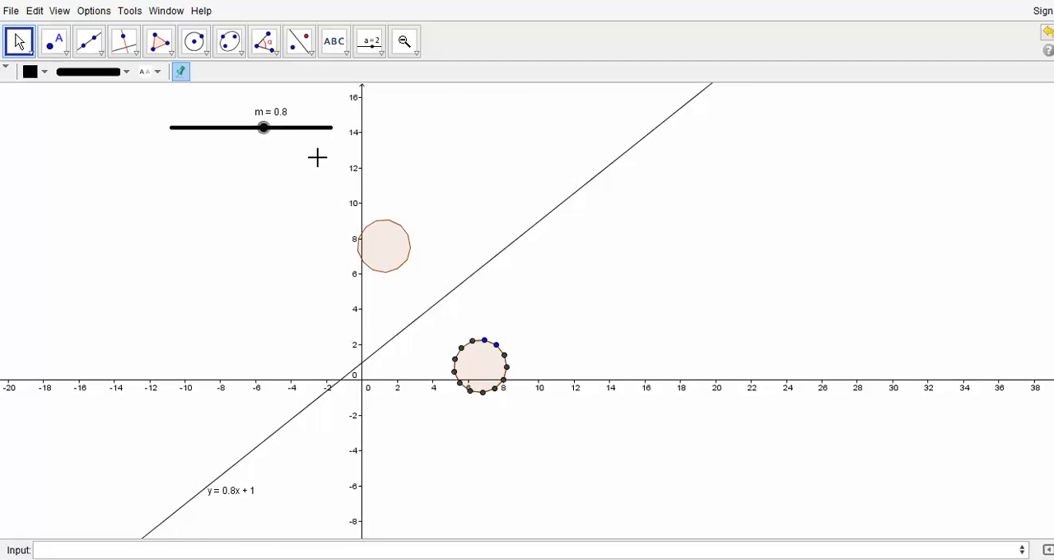
click(264, 129)
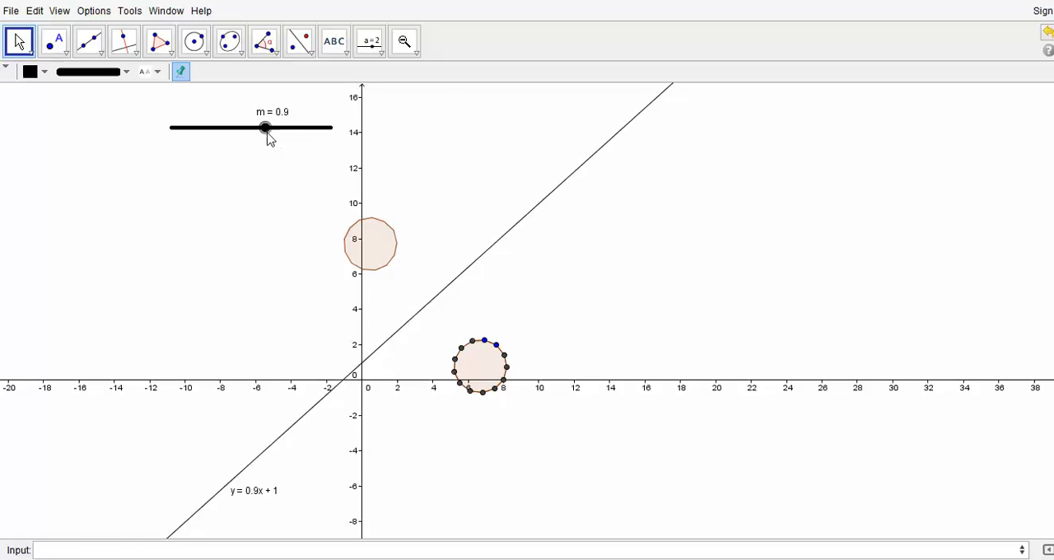
Step: Turn on the trace of the reflected polygon, animate slider m, and pause the animation once the trace is drawn
right_click(381, 248)
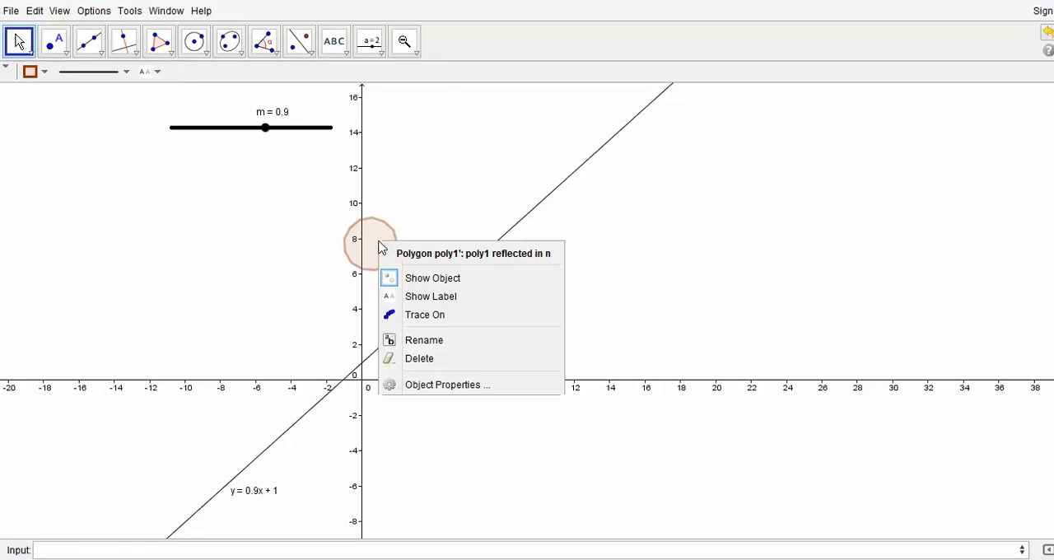
click(433, 316)
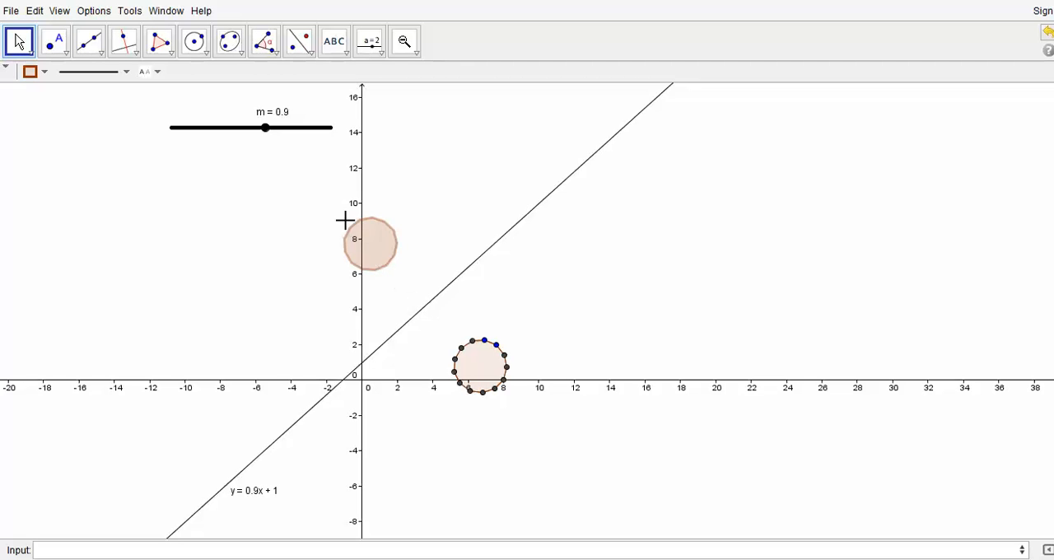
right_click(269, 131)
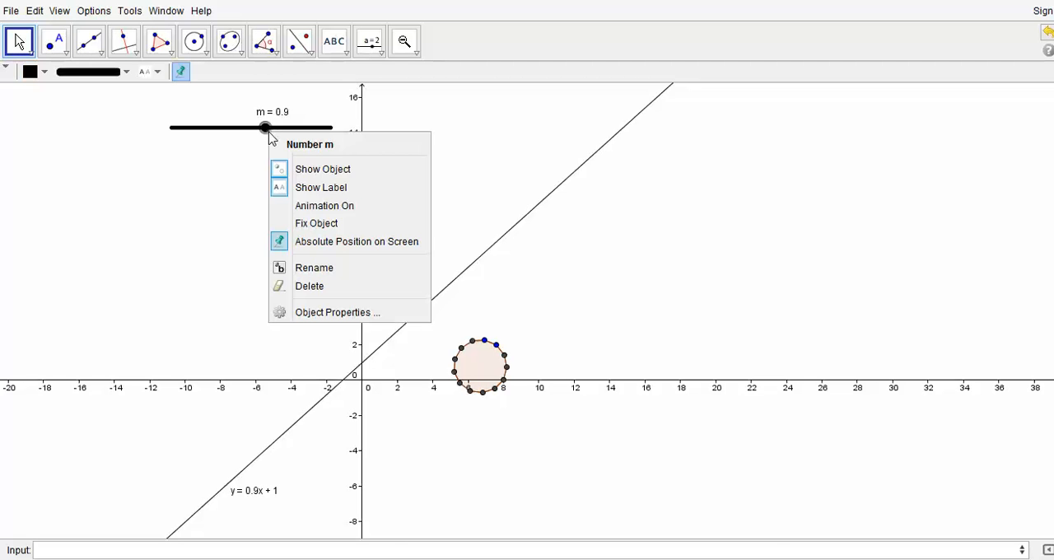
click(328, 206)
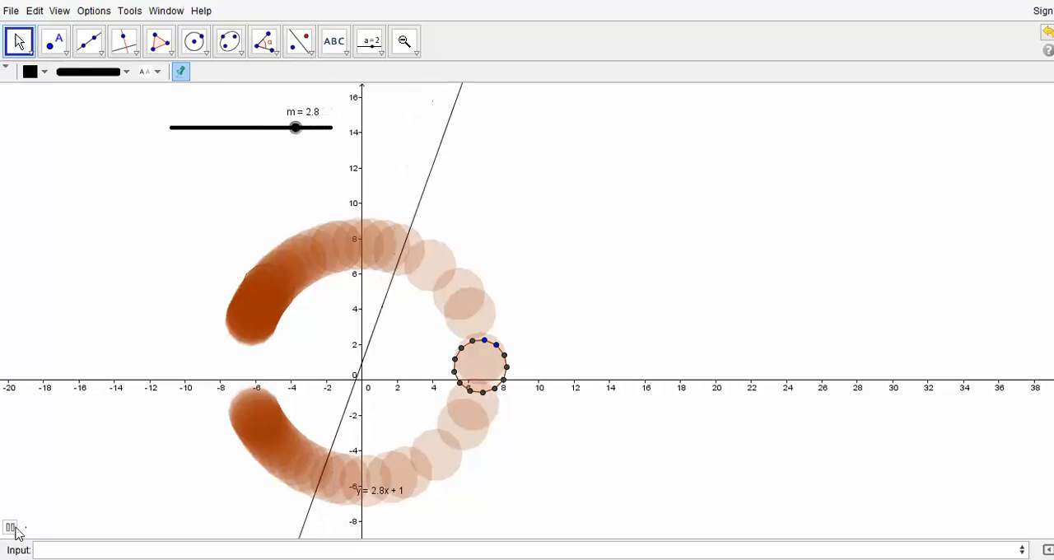
click(10, 528)
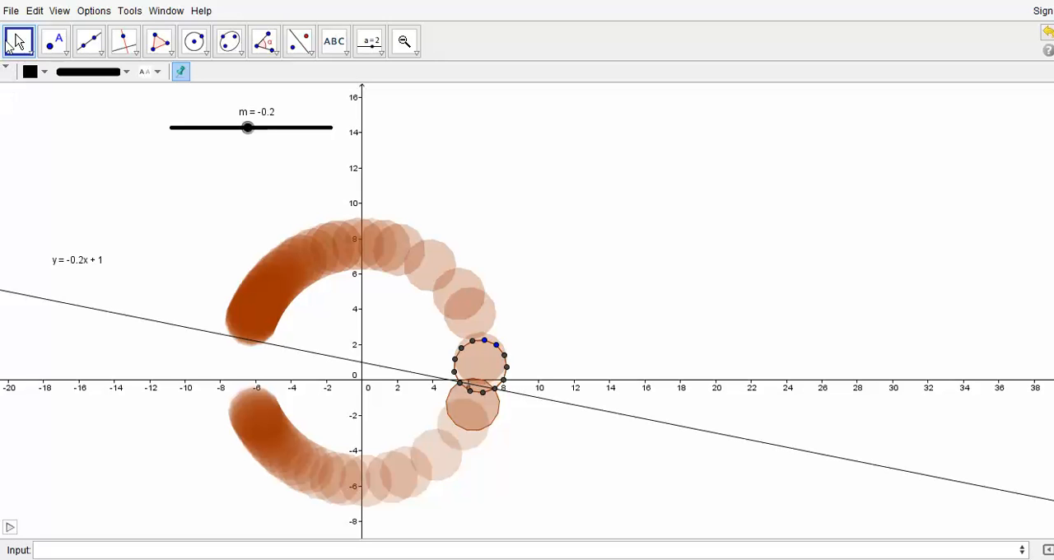
Step: Start a new blank construction and discard the changes to the current one
click(11, 12)
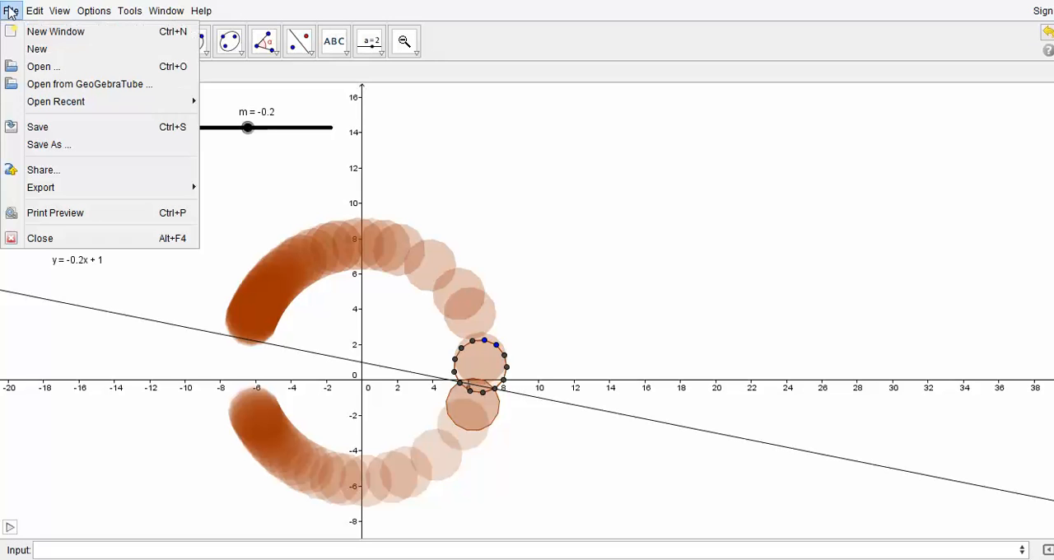
click(63, 51)
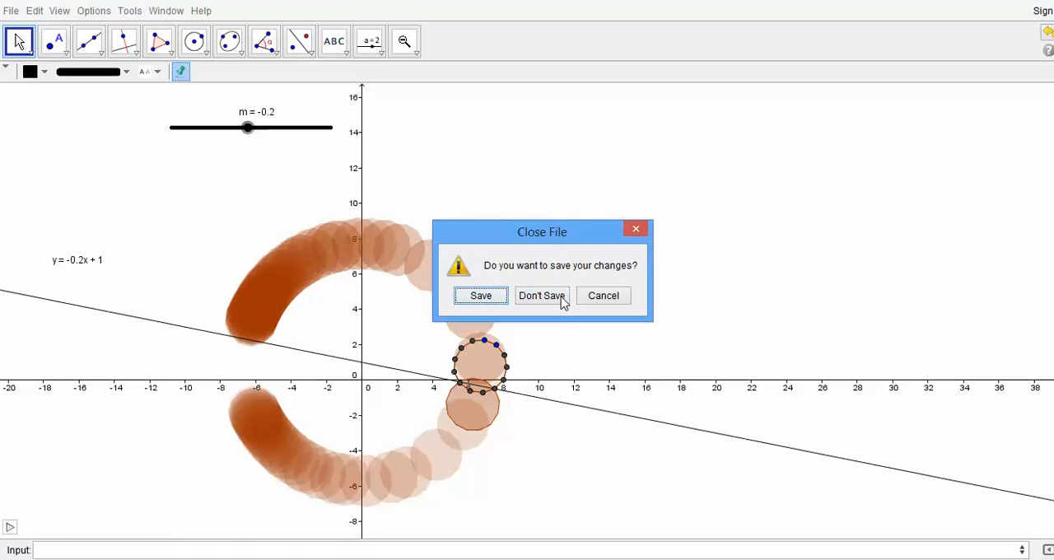
click(546, 299)
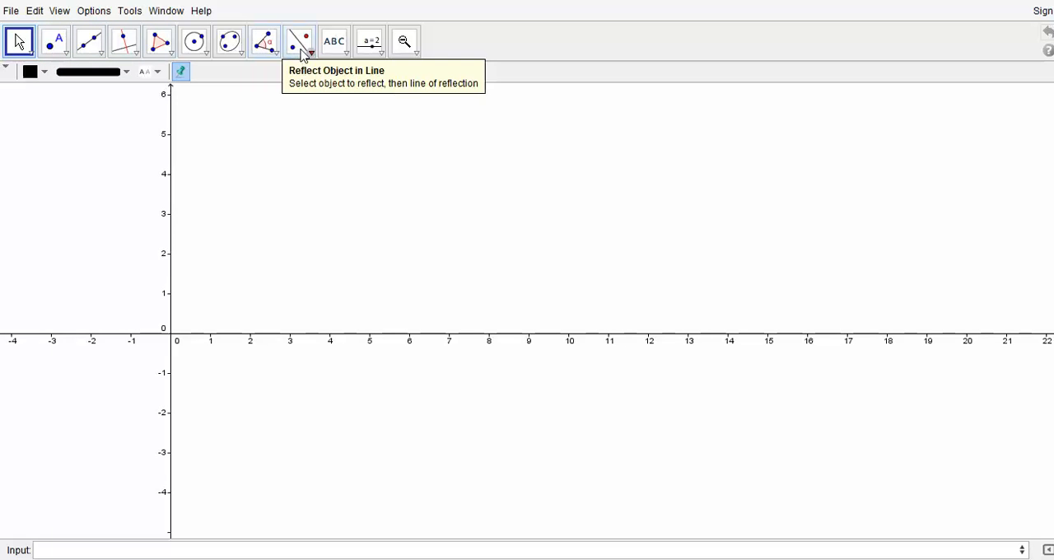
Step: Create a number slider named a from -5 to 5 with increment 0.1, placed well above the x-axis
click(304, 52)
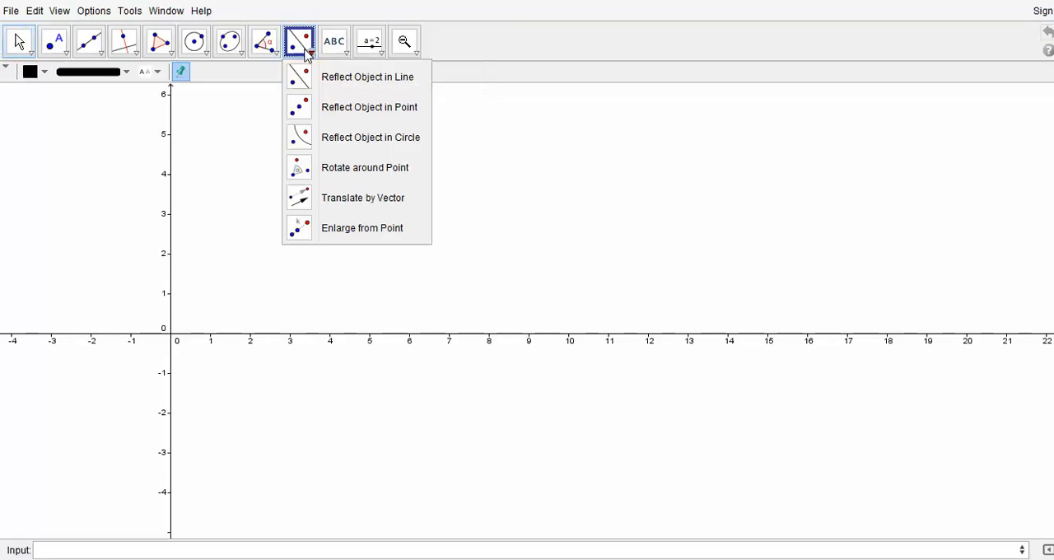
click(388, 231)
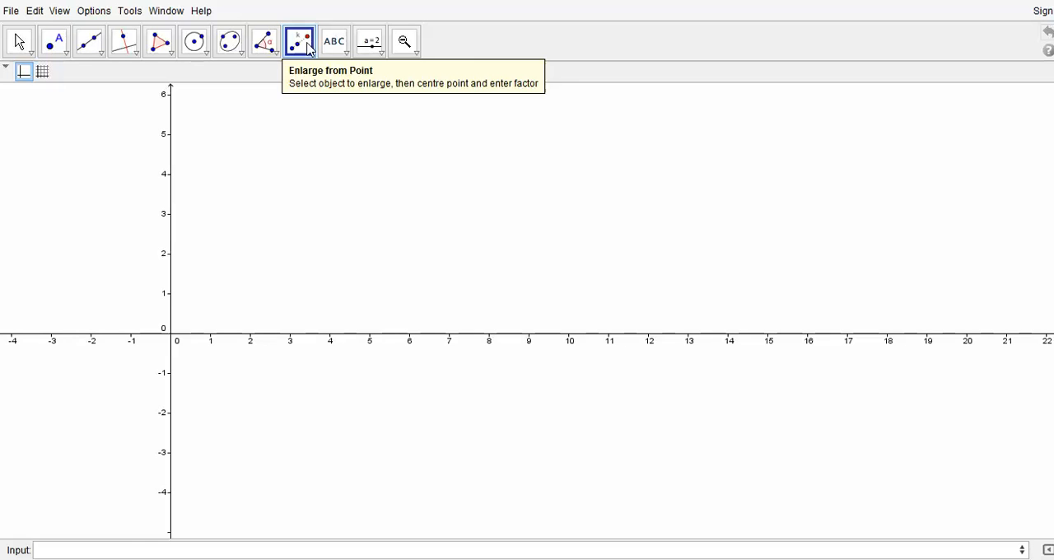
click(368, 55)
click(404, 82)
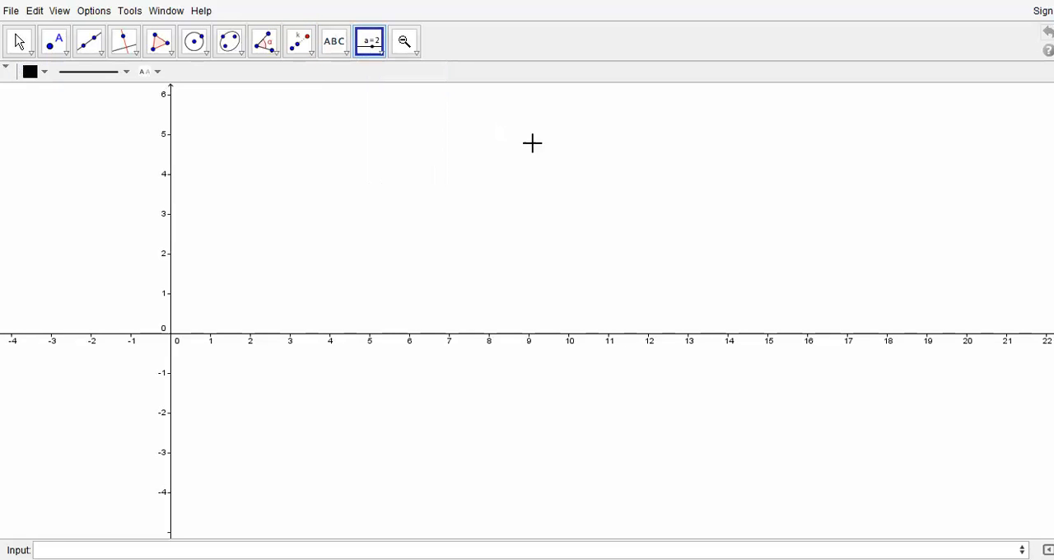
click(511, 121)
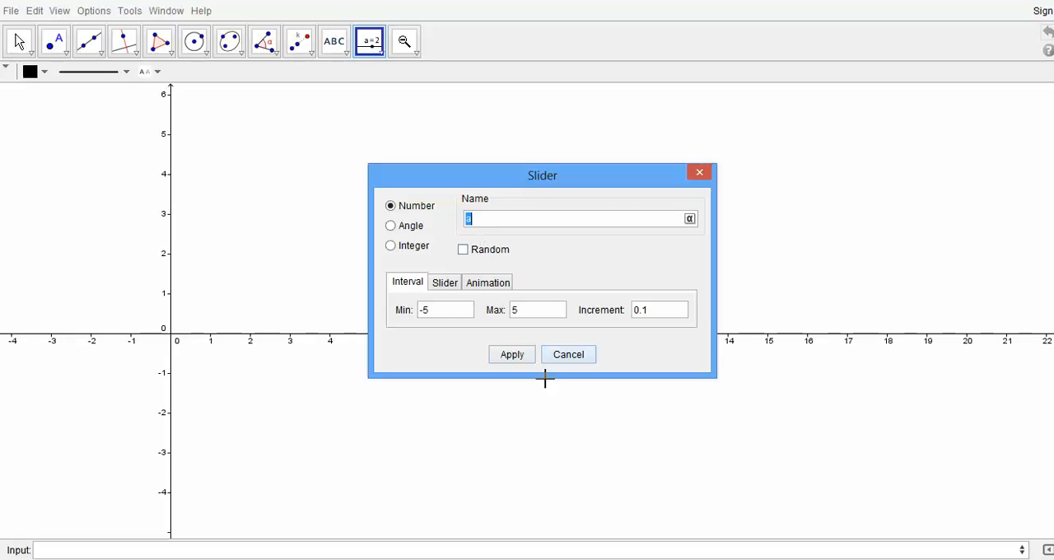
click(446, 284)
click(517, 357)
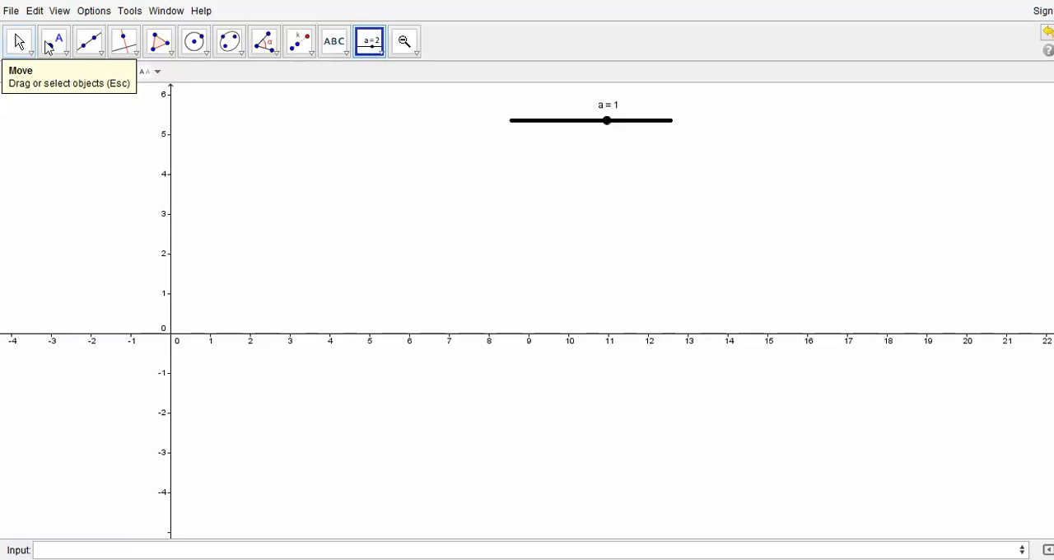
Step: Place a point at the origin, on the intersection of the two axes
click(63, 46)
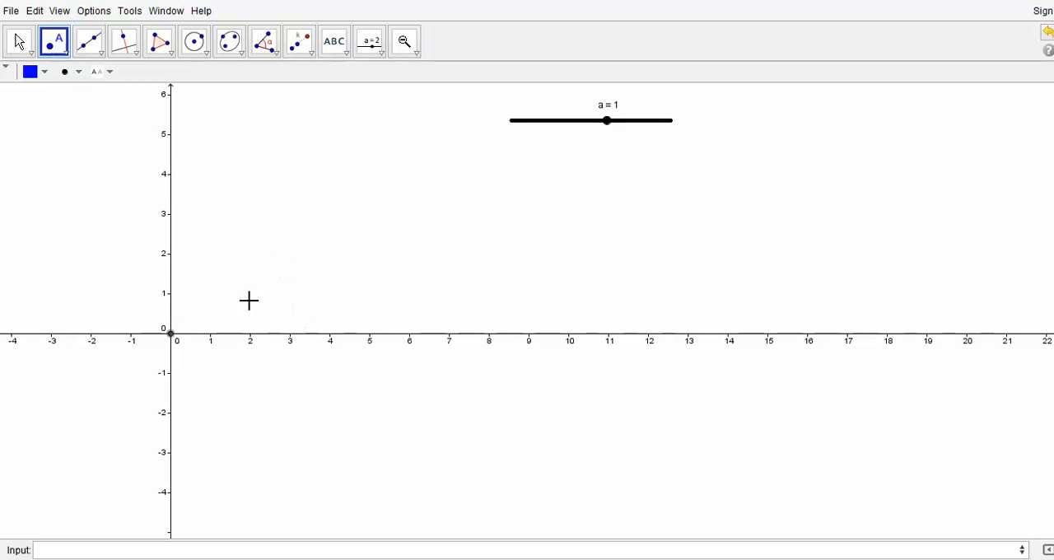
right_click(232, 167)
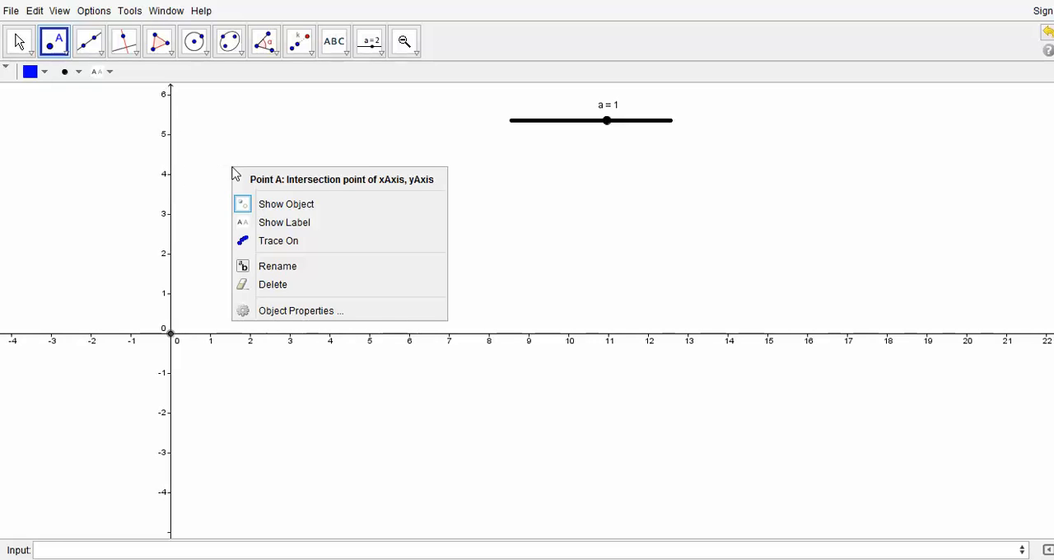
click(20, 50)
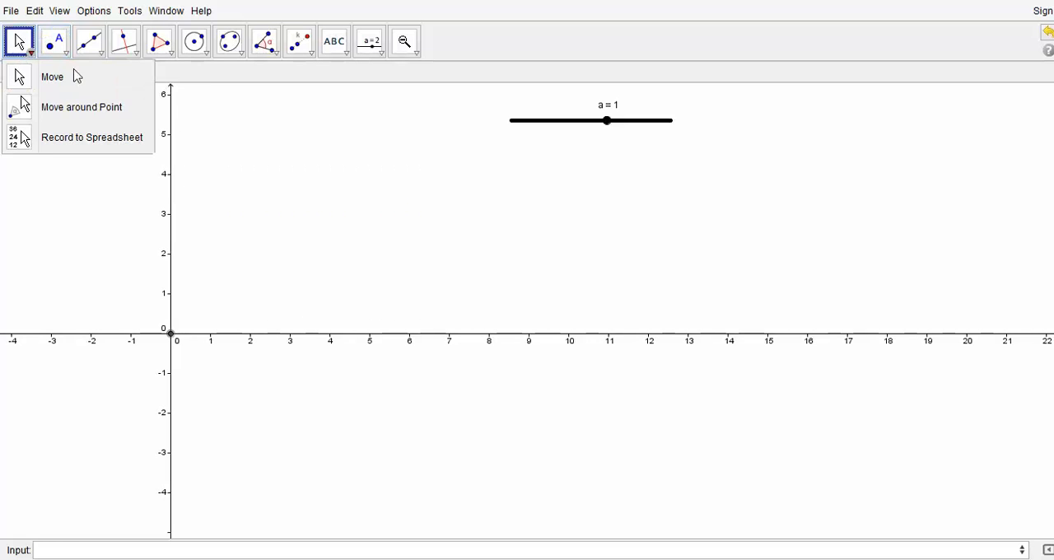
double_click(273, 172)
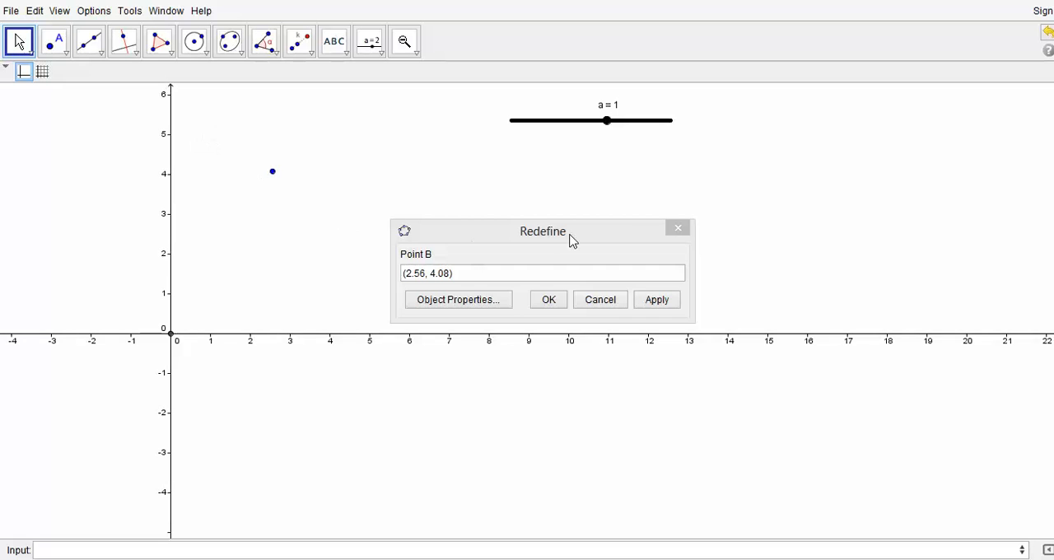
click(689, 230)
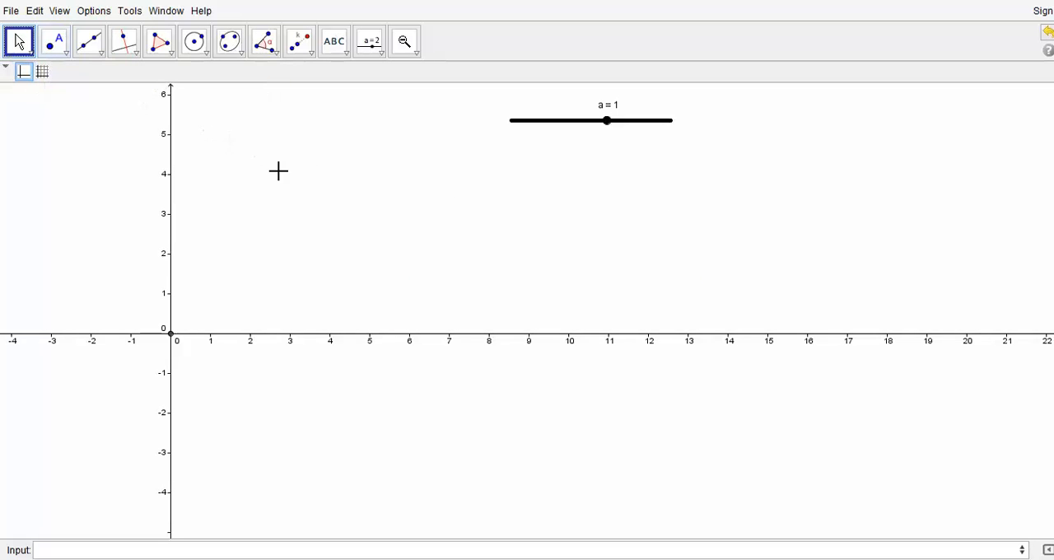
Step: Show the coordinate grid in the drawing area
click(44, 73)
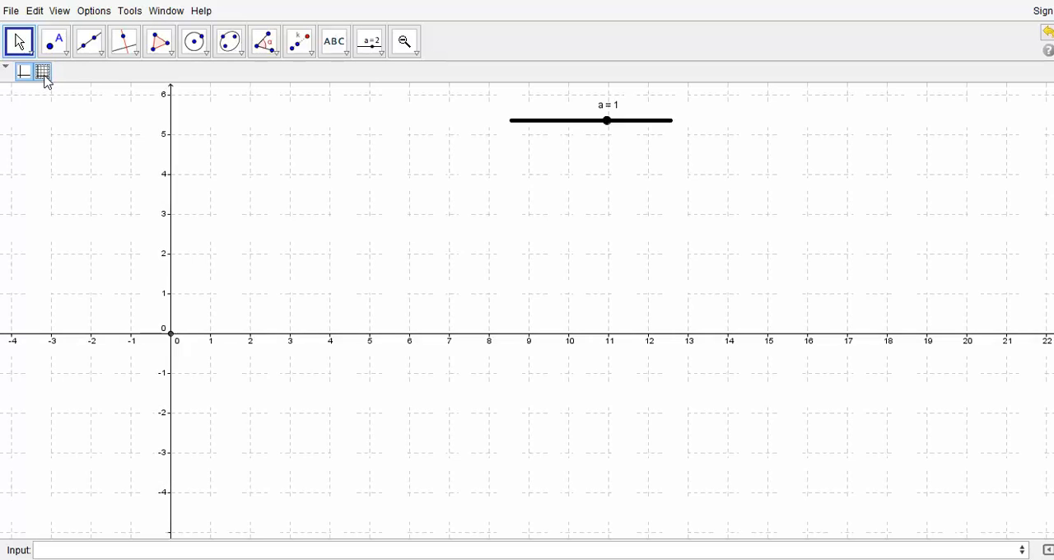
Step: Try to move the point at the origin and open its definition, leaving the definition unedited
click(171, 335)
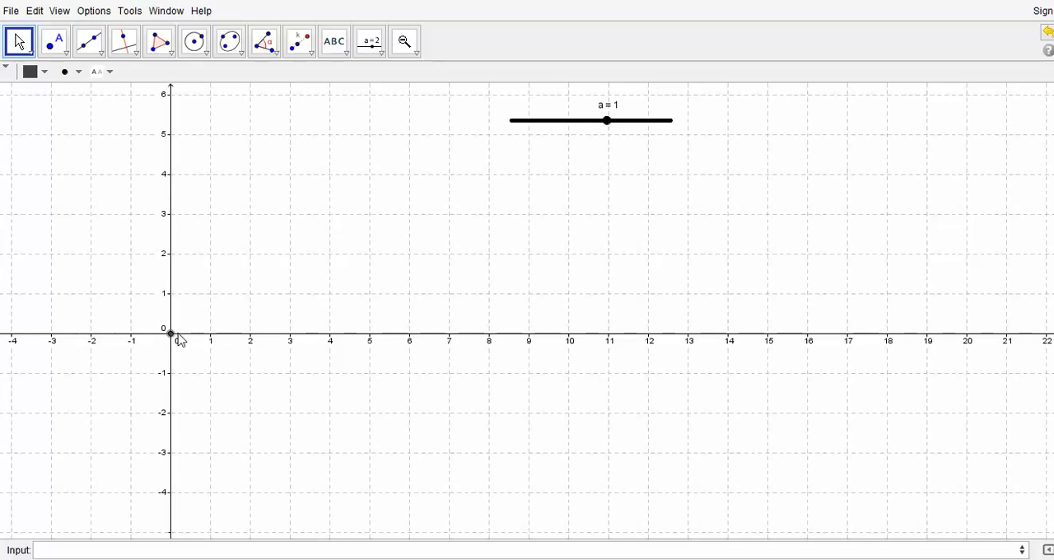
click(179, 341)
click(171, 336)
drag(182, 316, 151, 298)
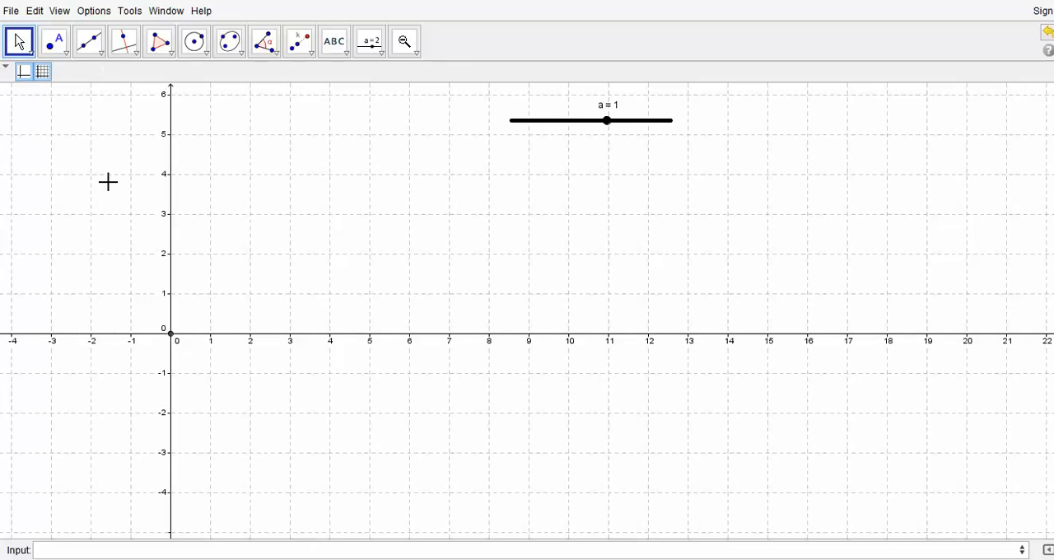
double_click(171, 333)
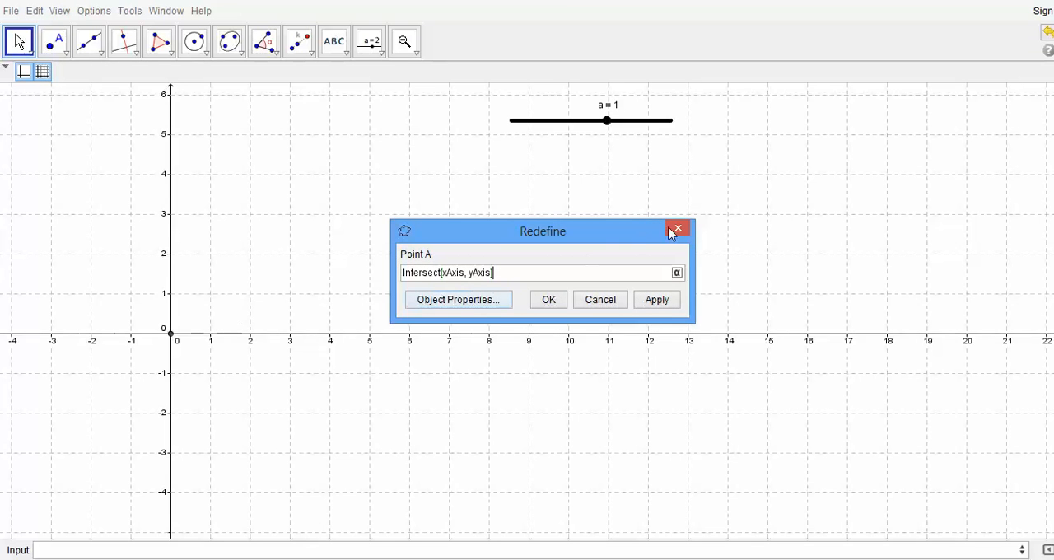
click(680, 229)
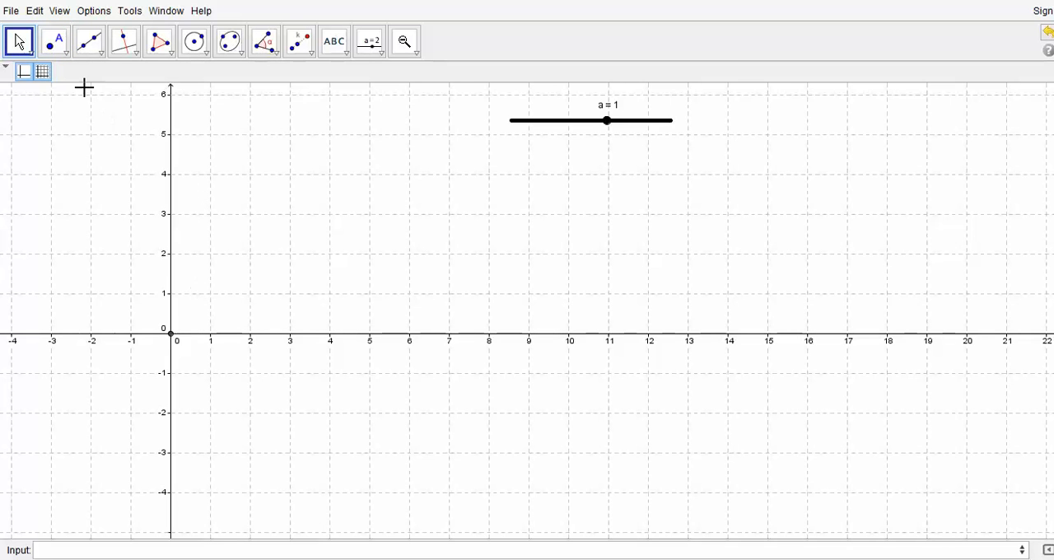
Step: Place two free points at grid positions (1, 1) and (-1, 3)
click(60, 47)
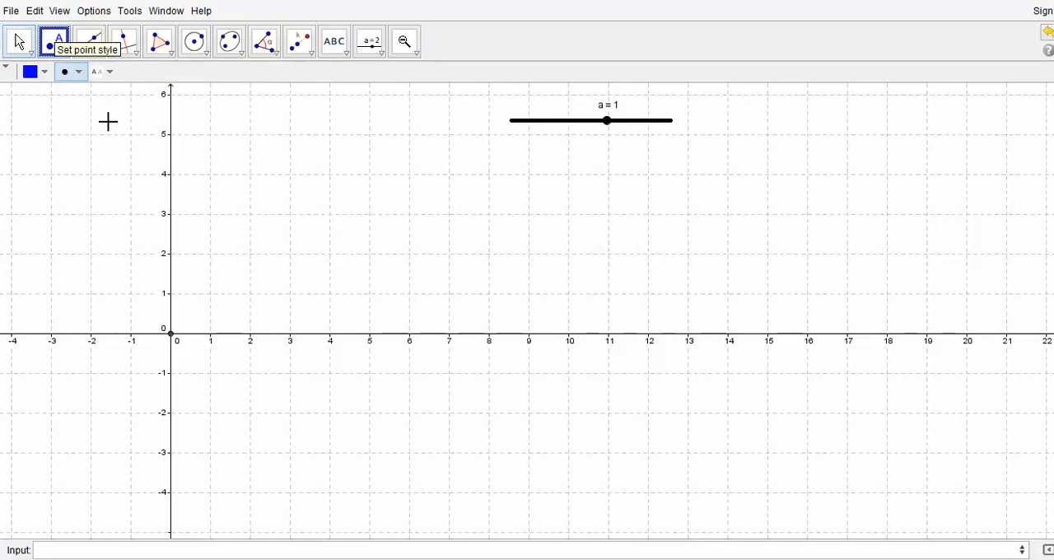
click(211, 294)
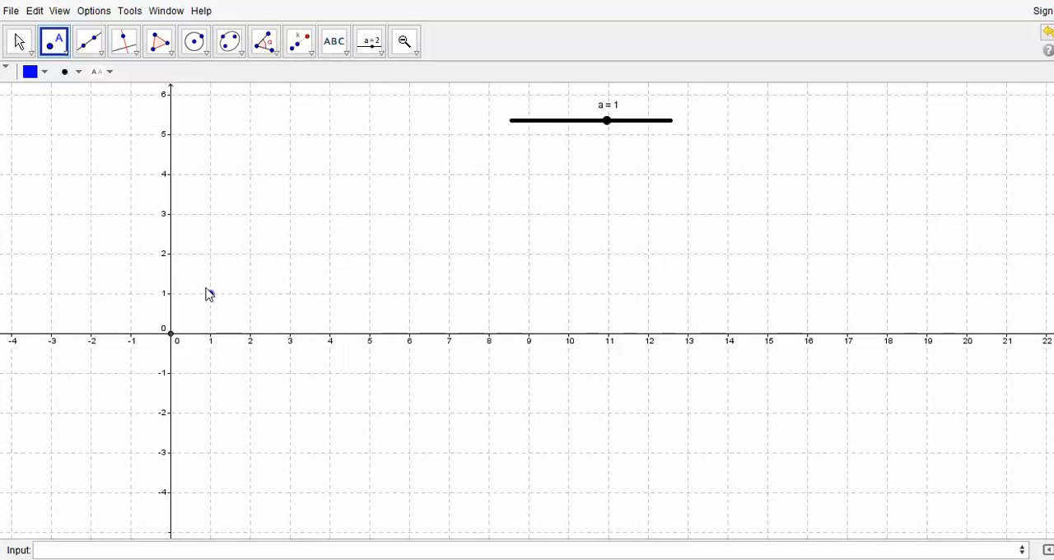
click(130, 214)
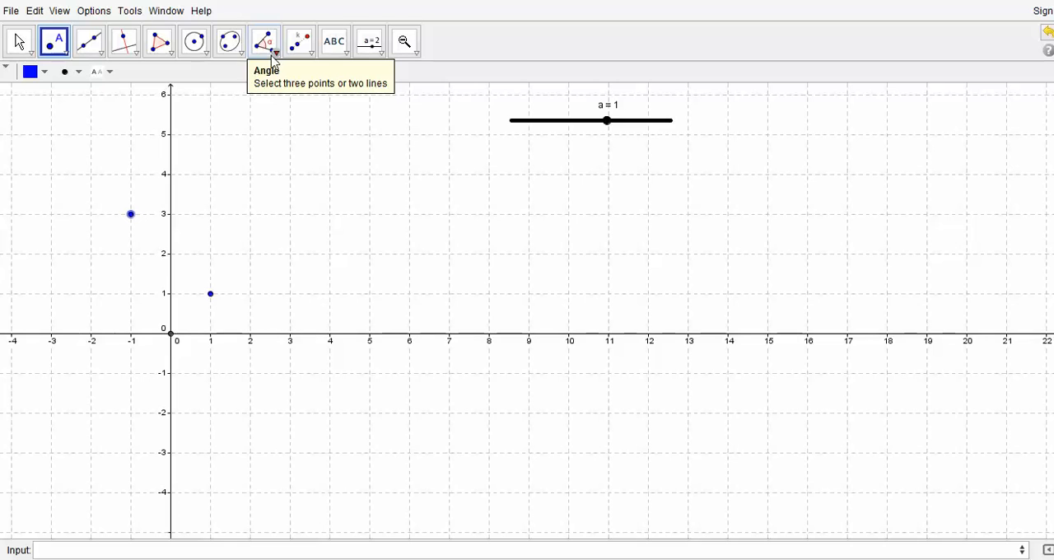
Step: Draw a quadrilateral with vertices at about (3.6, 3.1), (2, 2), (3, 1) and (7, 3)
click(171, 52)
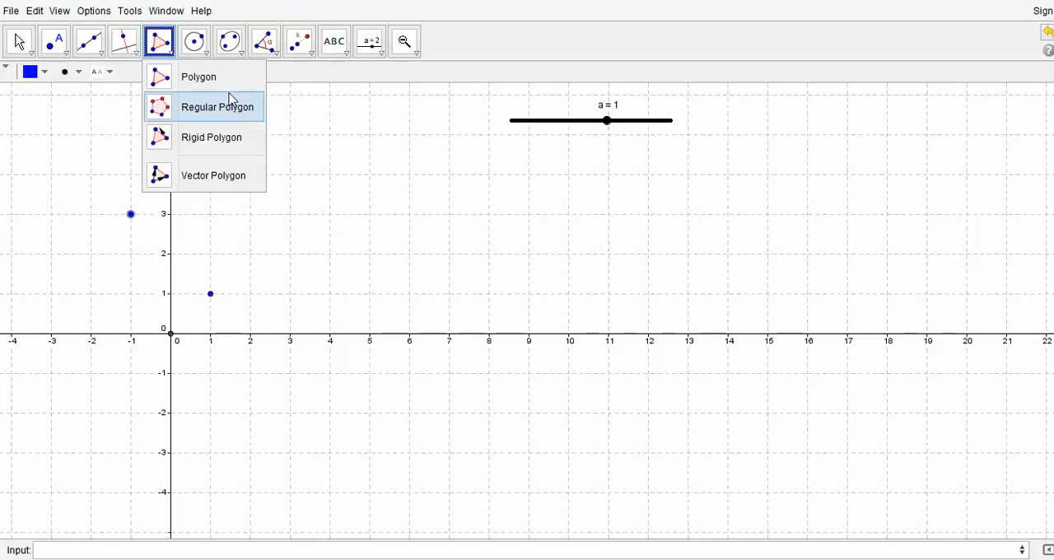
click(198, 84)
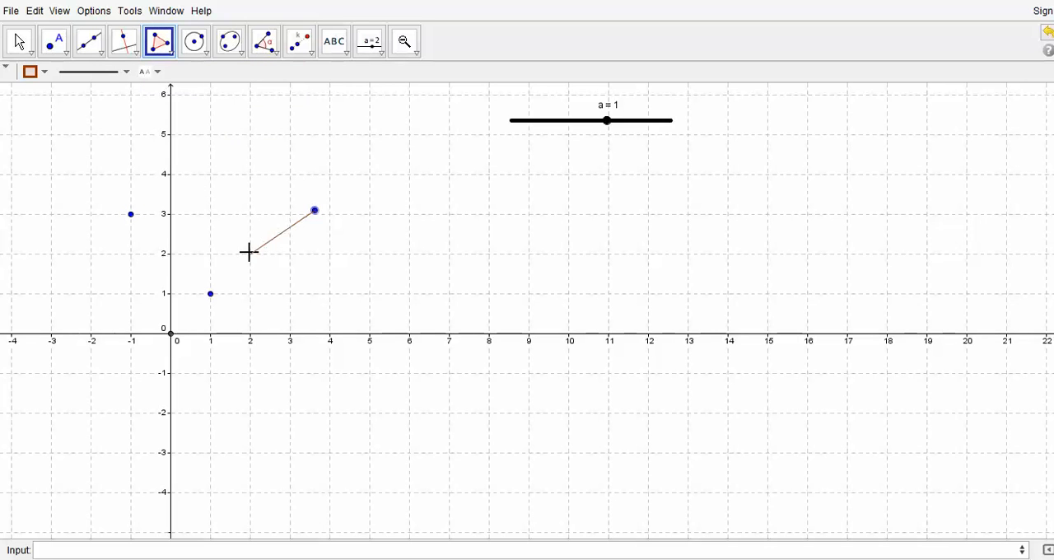
click(291, 294)
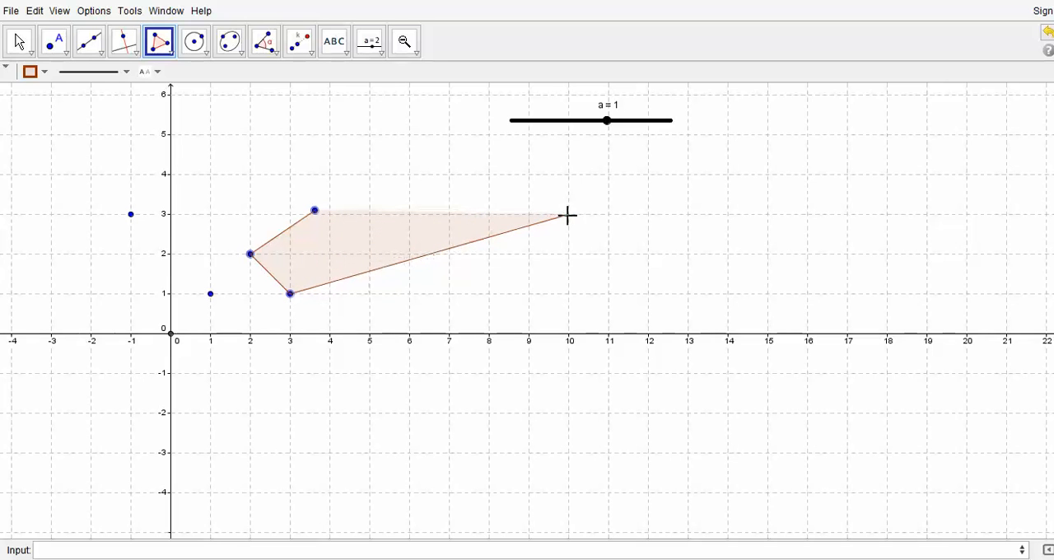
click(450, 215)
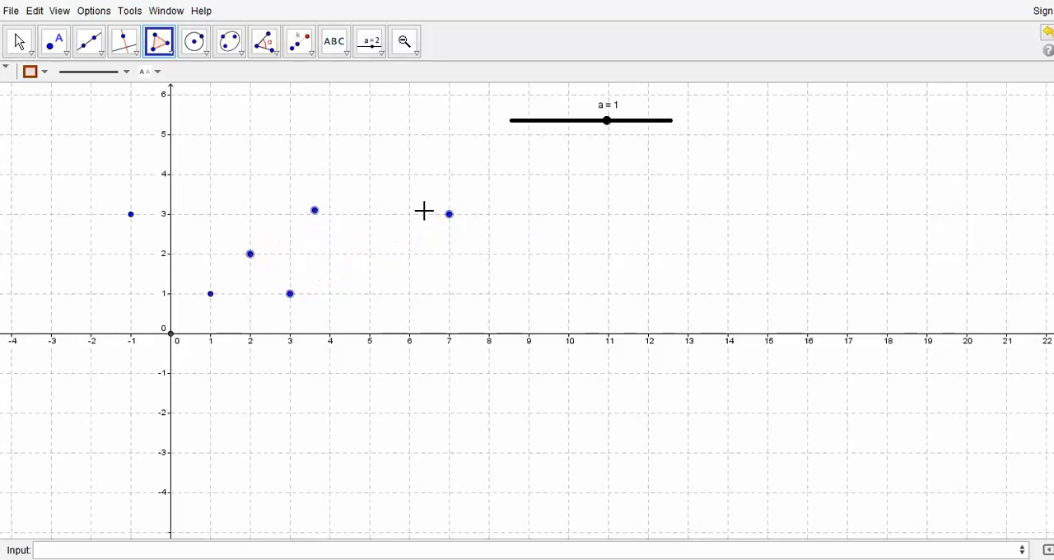
click(315, 216)
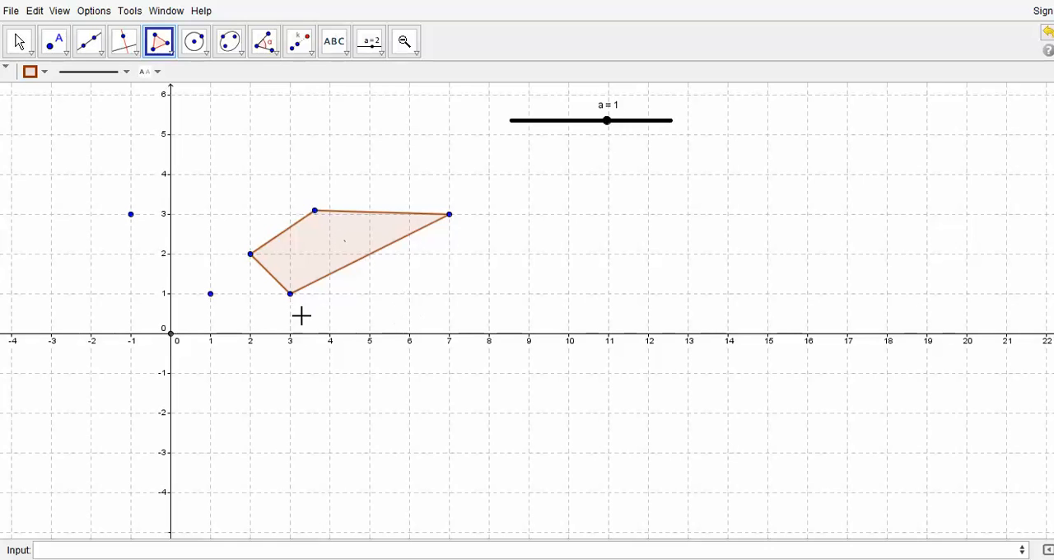
Step: Enlarge the quadrilateral from the point at (-1, 3) using scale factor a
click(301, 52)
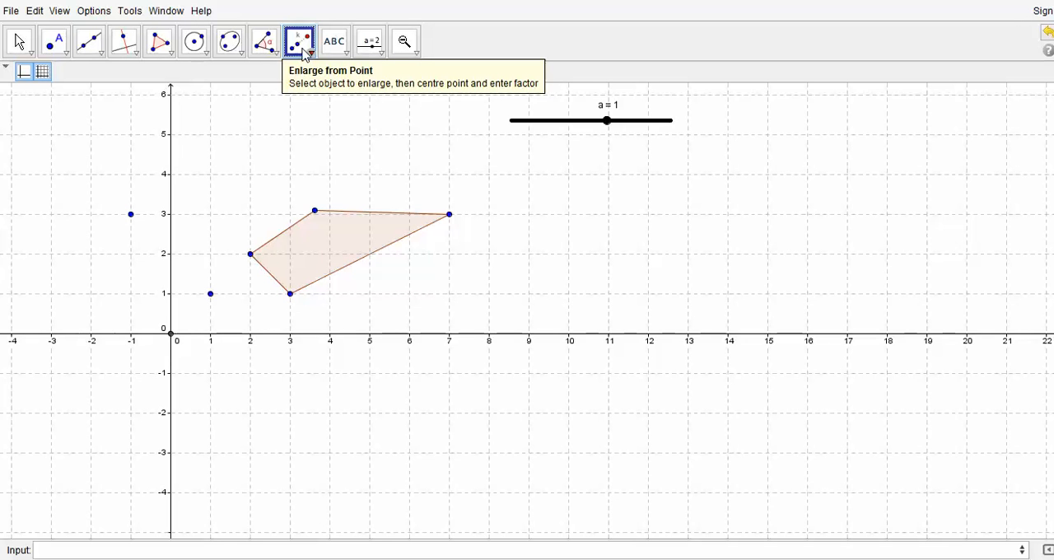
click(334, 239)
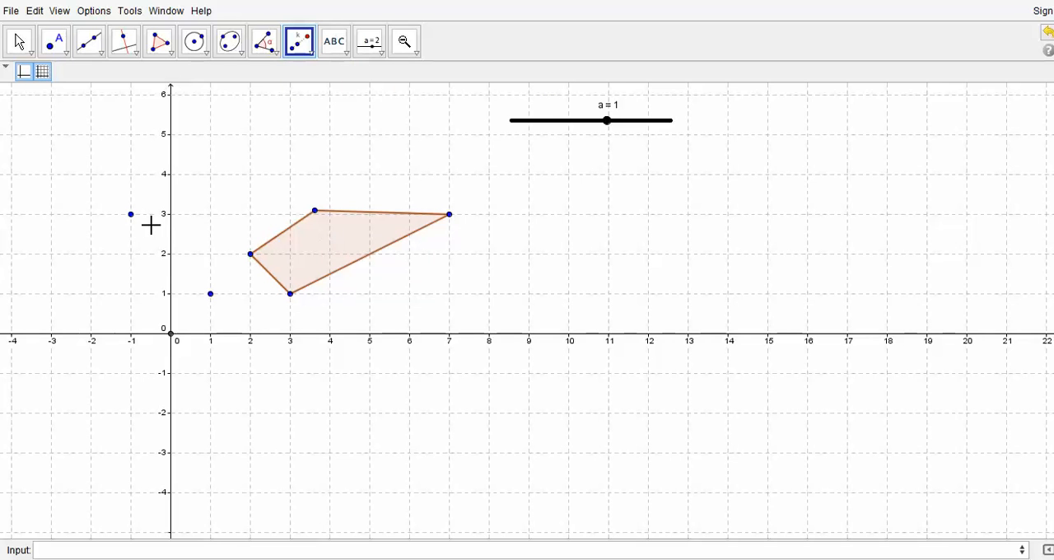
click(132, 215)
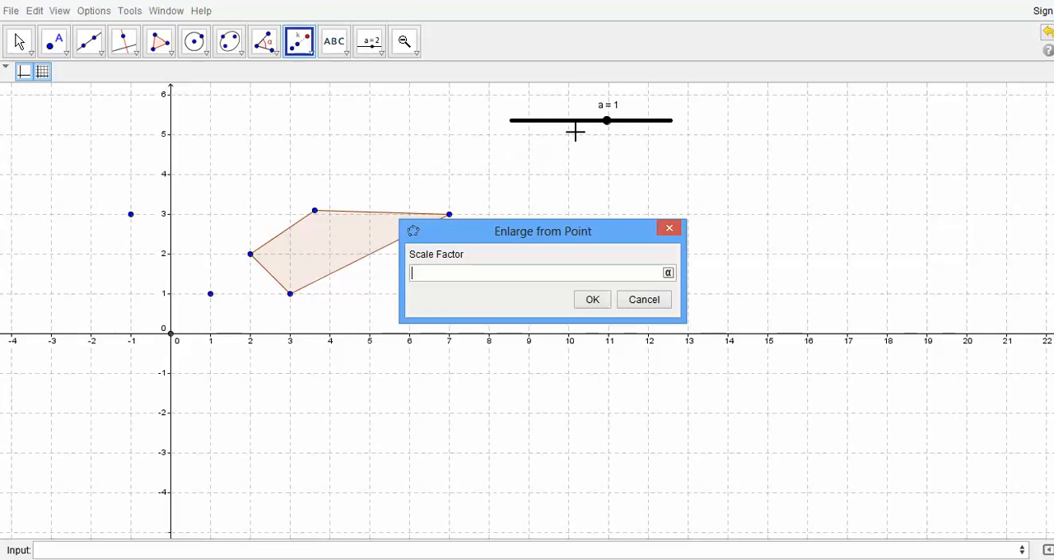
text(a)
click(594, 301)
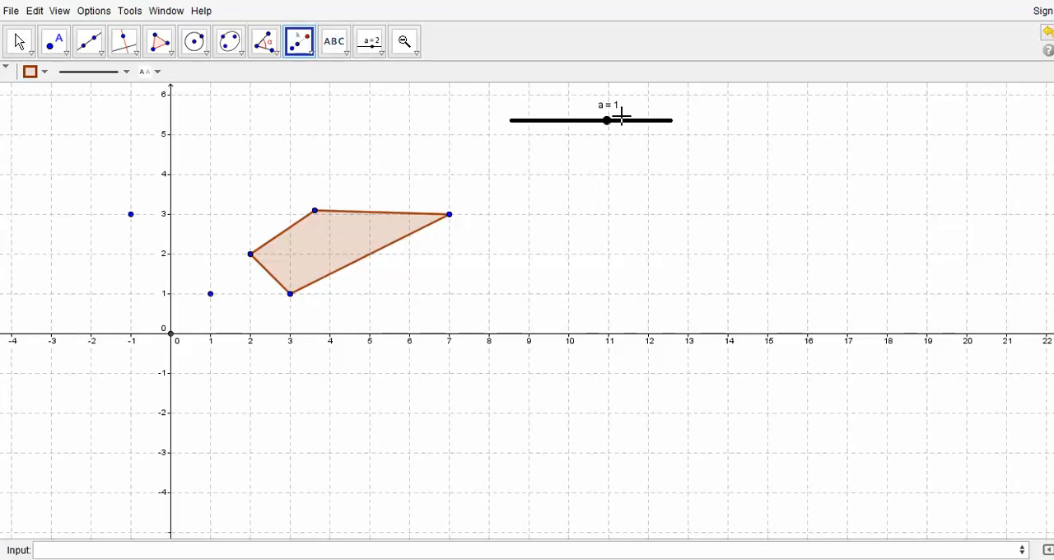
Step: Move slider a to 1.7 to separate the enlarged quadrilateral from the original
click(36, 45)
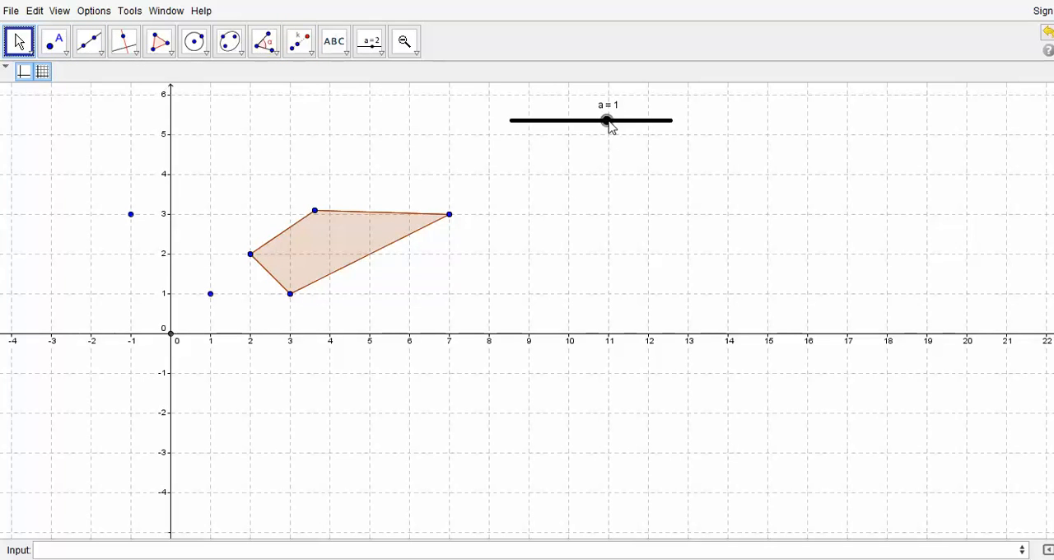
drag(608, 121, 618, 146)
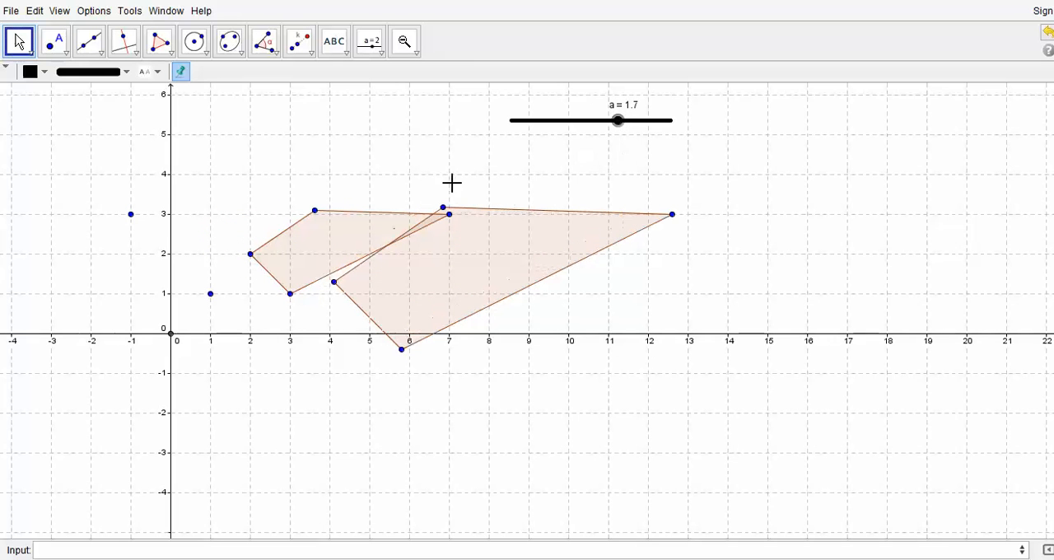
Step: Colour the enlarged quadrilateral purple and give it a much thicker outline
double_click(521, 252)
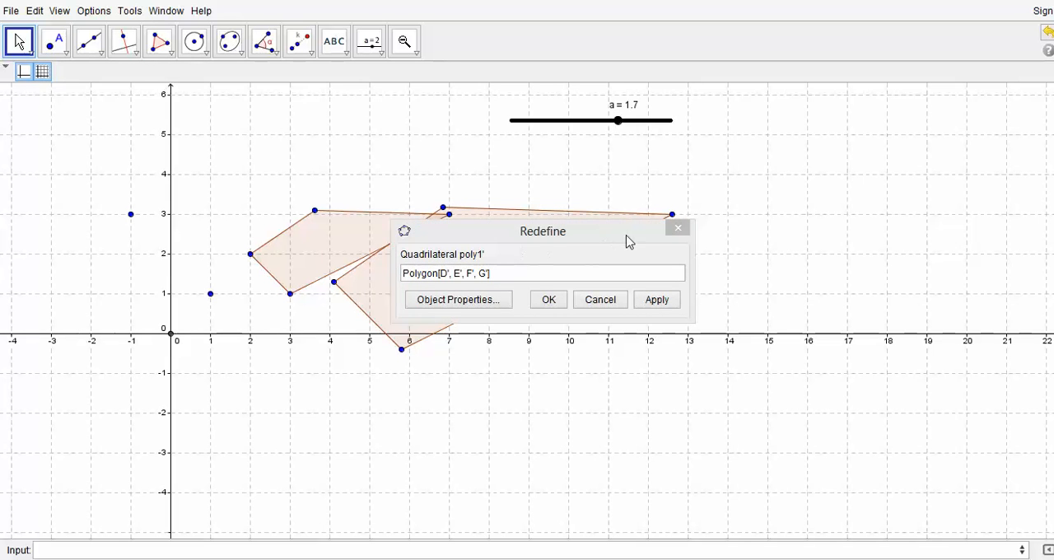
click(685, 234)
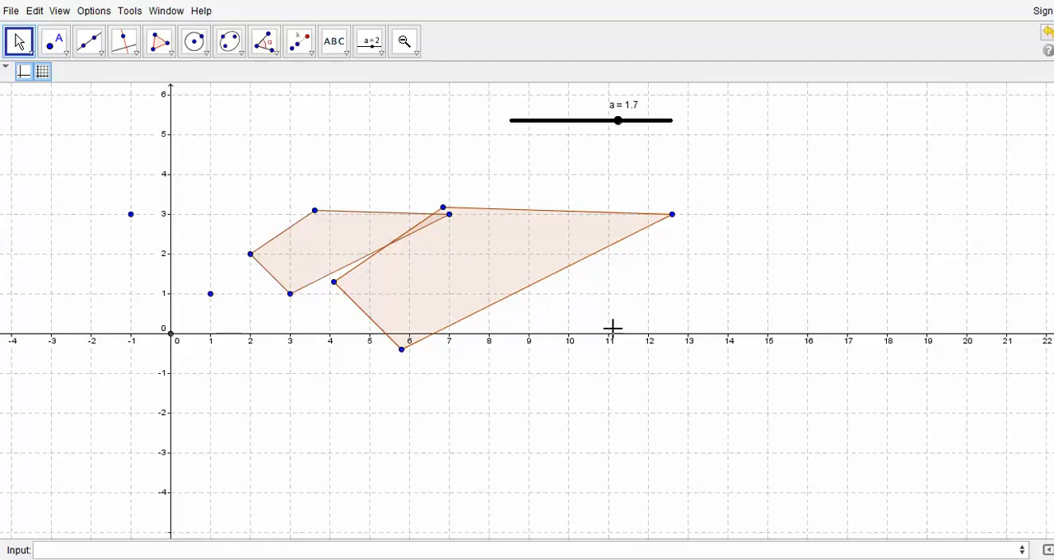
click(473, 276)
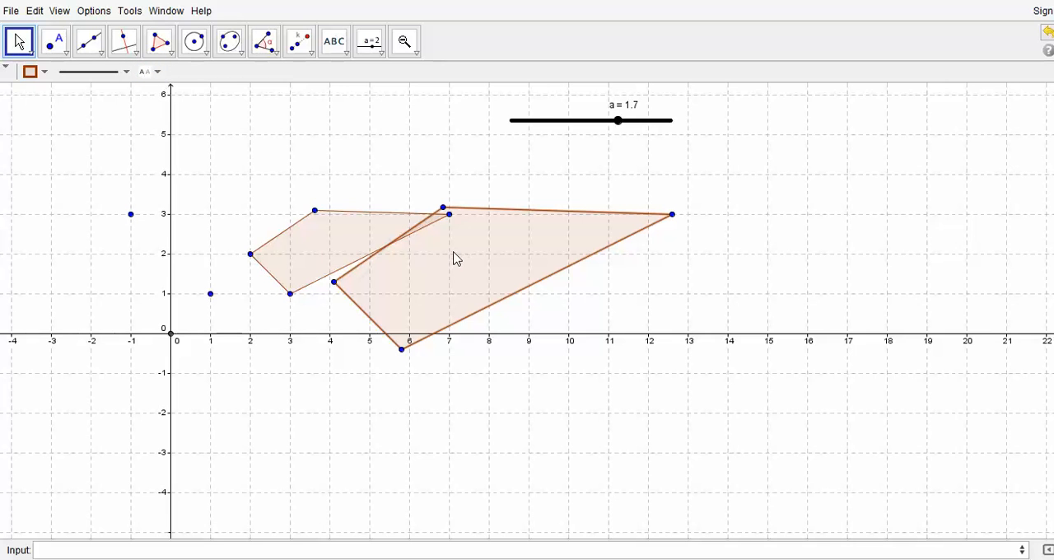
click(46, 76)
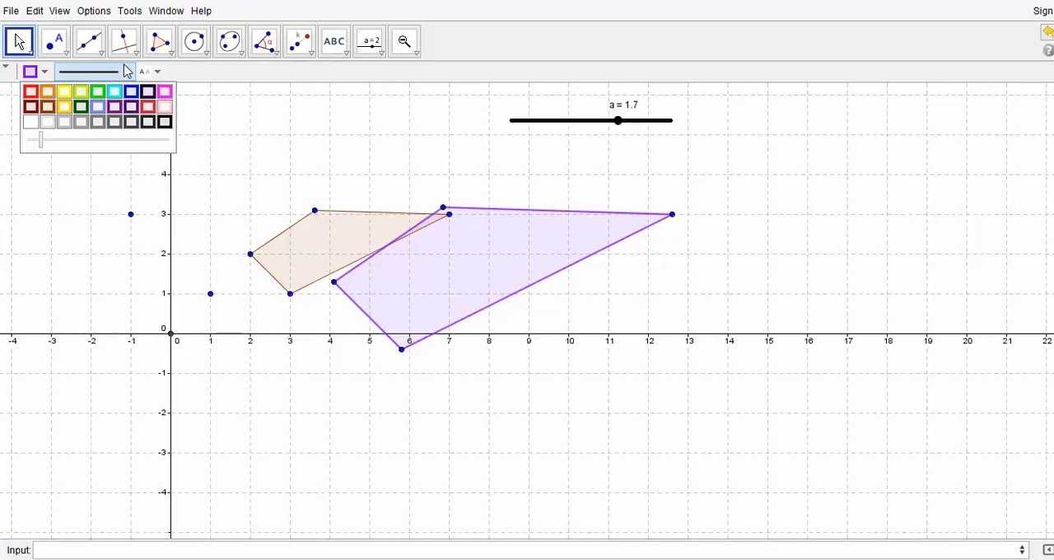
click(128, 72)
drag(69, 188, 106, 193)
click(481, 285)
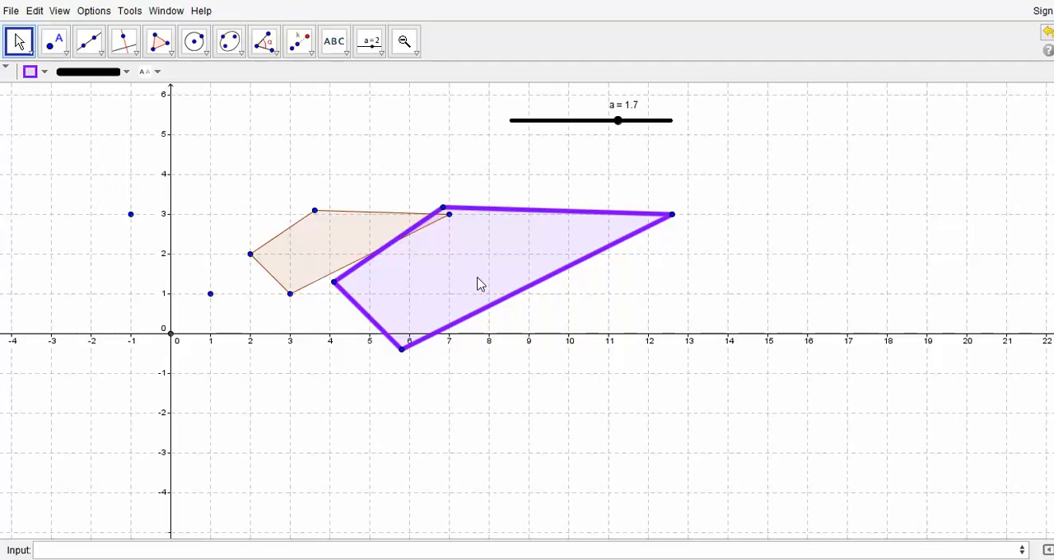
Step: Reduce the outline thickness of the purple enlarged quadrilateral to a medium weight
click(558, 306)
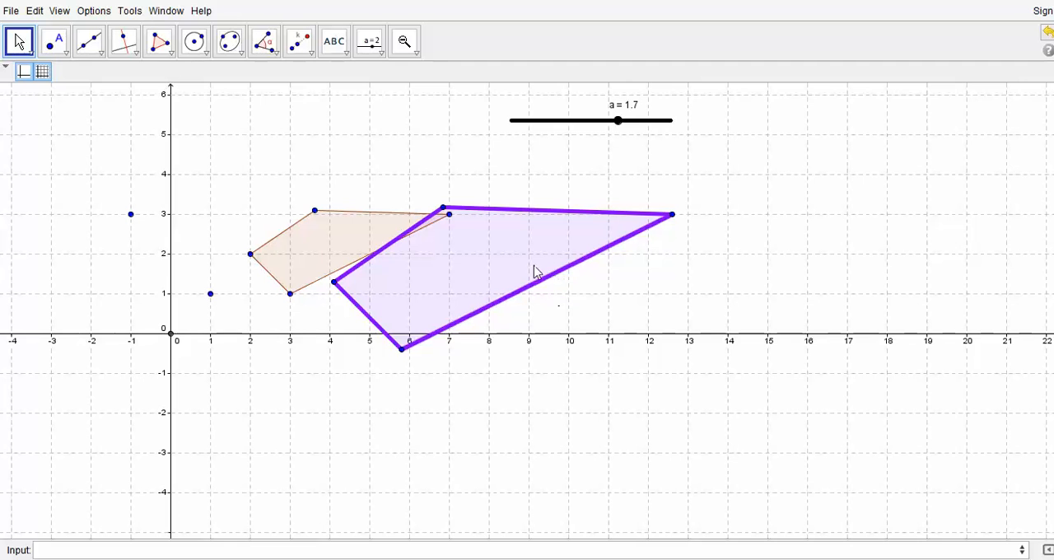
click(512, 256)
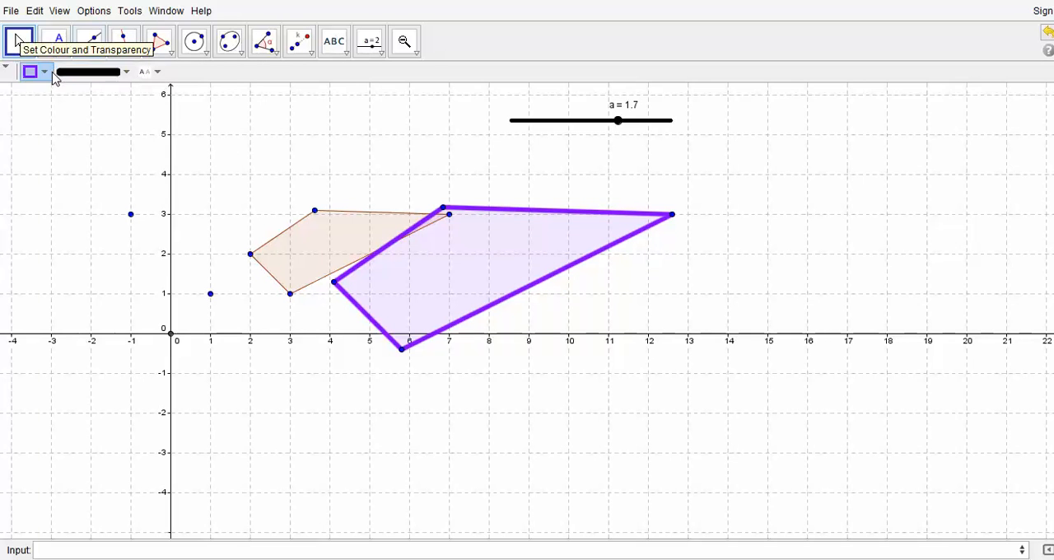
click(126, 74)
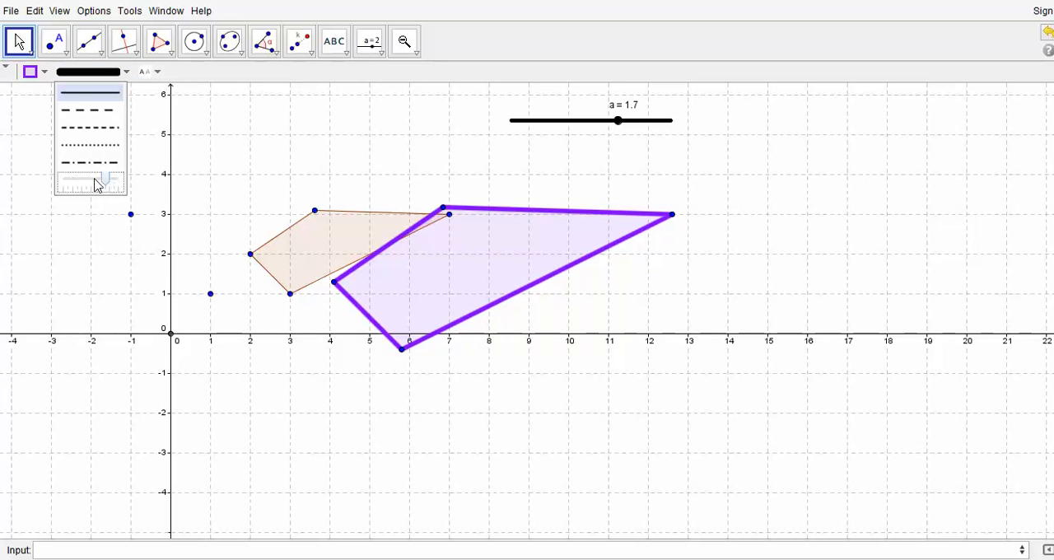
drag(105, 184, 91, 184)
click(45, 73)
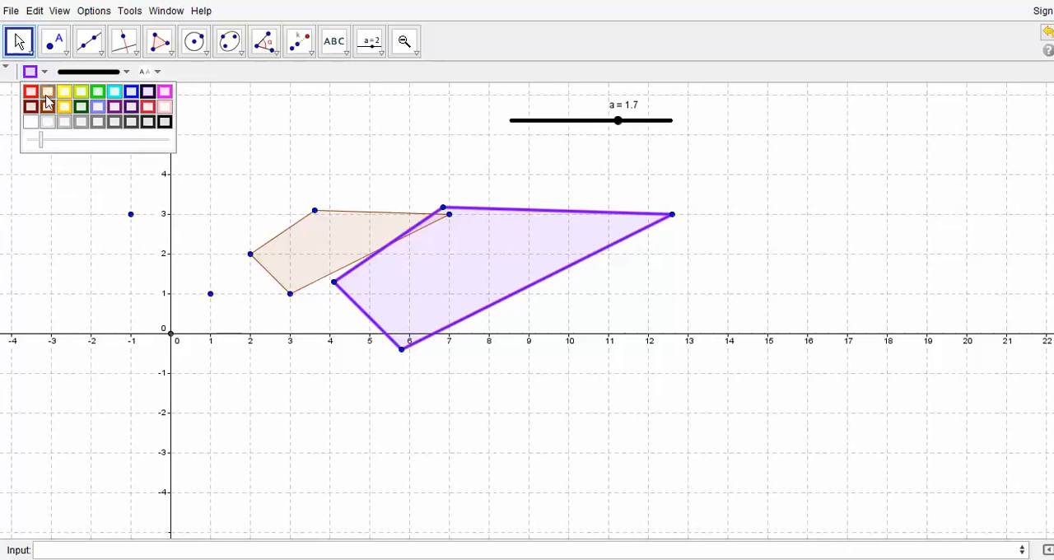
click(631, 308)
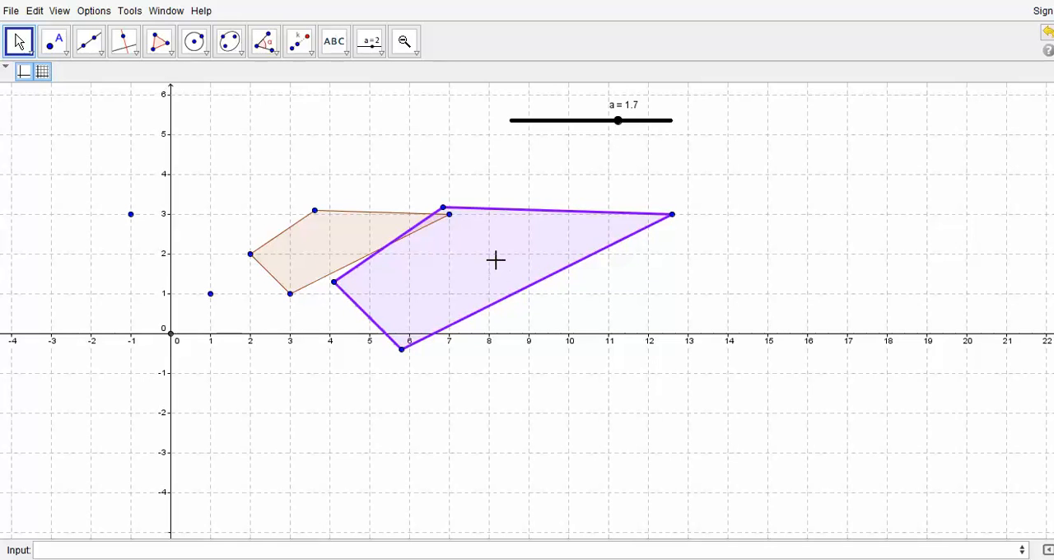
Step: Increase the fill opacity of the purple enlarged quadrilateral to about 40
right_click(358, 301)
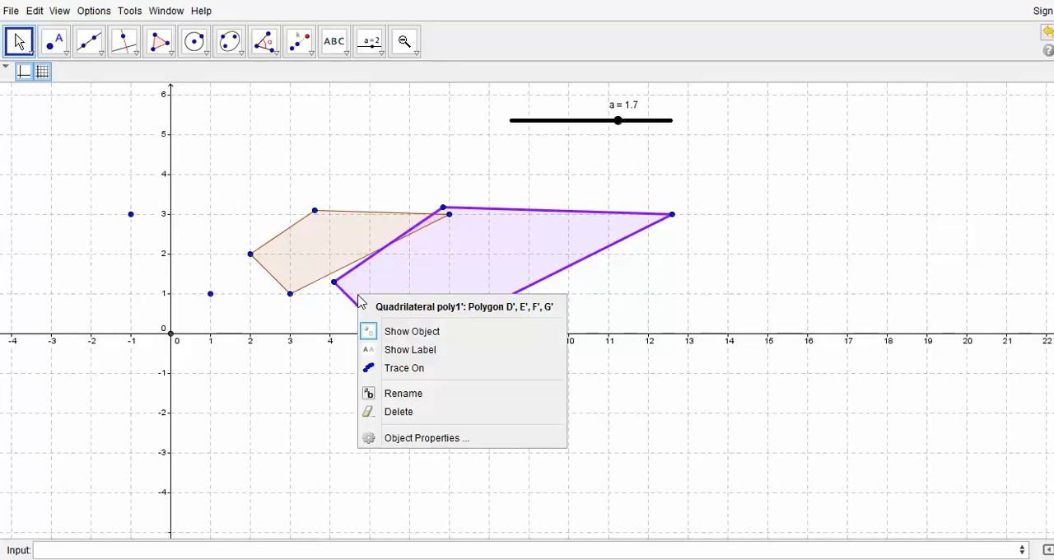
click(445, 438)
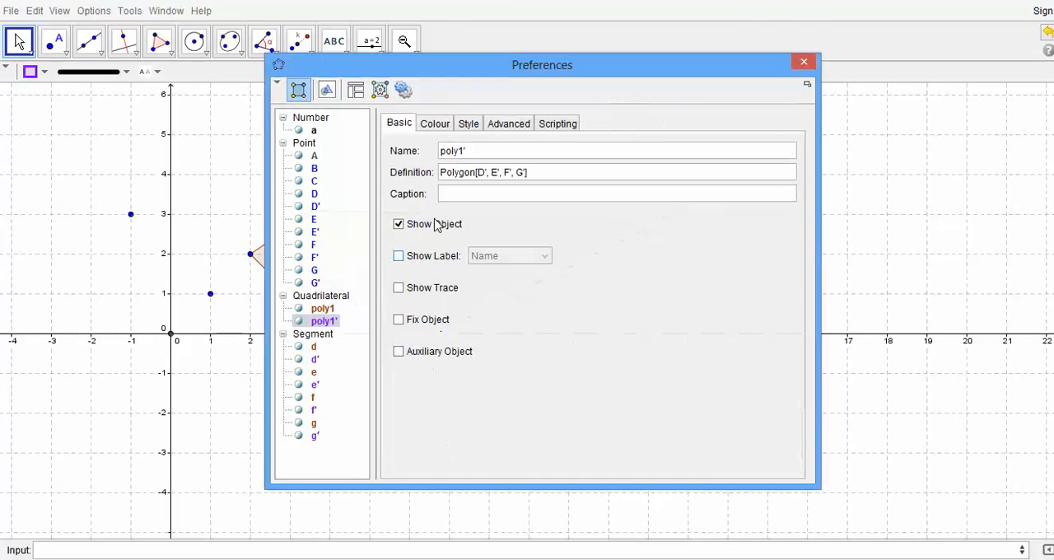
click(443, 131)
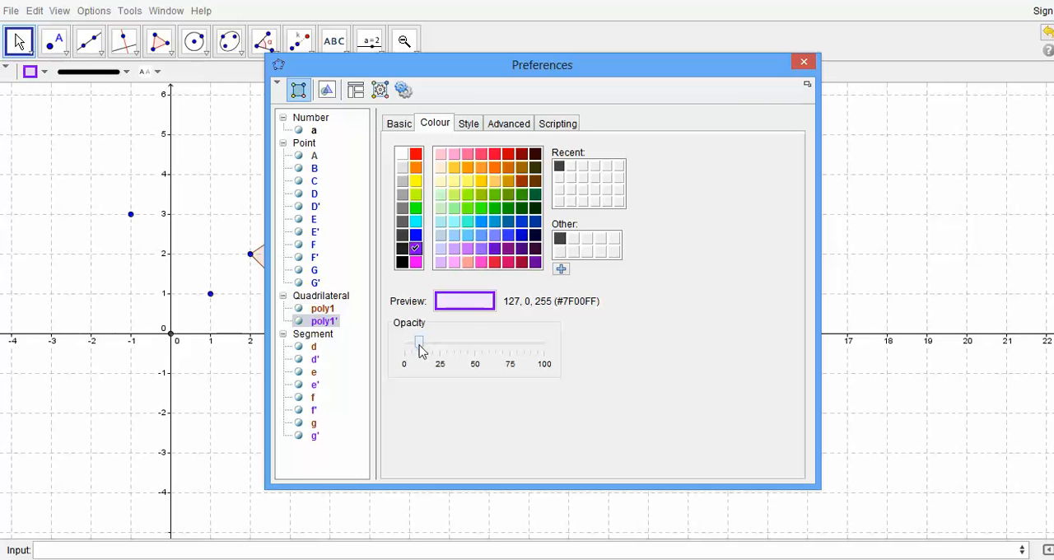
drag(419, 346, 461, 343)
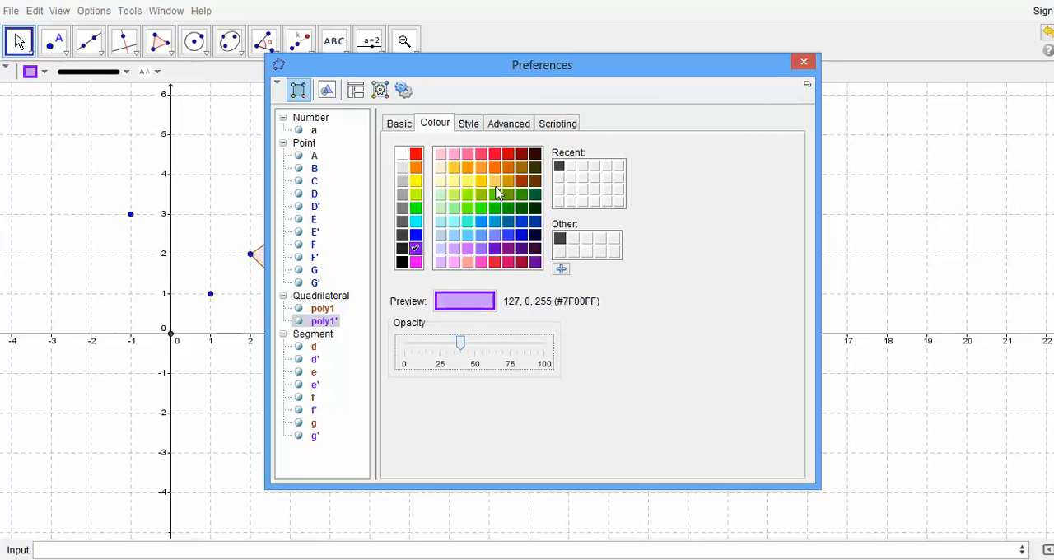
drag(522, 66, 825, 74)
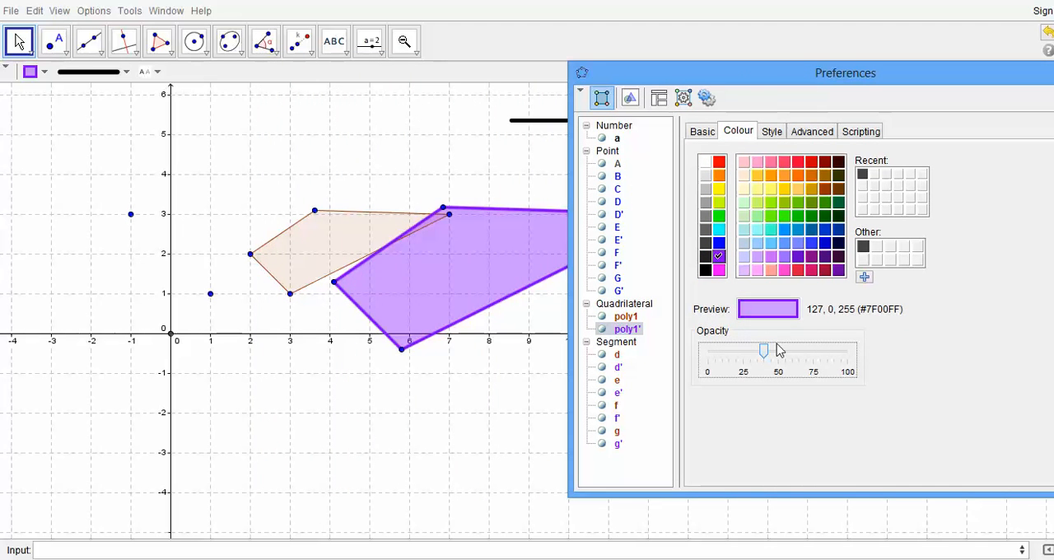
mouse_move(777, 359)
mouse_down()
mouse_move(801, 359)
mouse_move(762, 358)
mouse_up()
drag(921, 72, 672, 104)
click(858, 100)
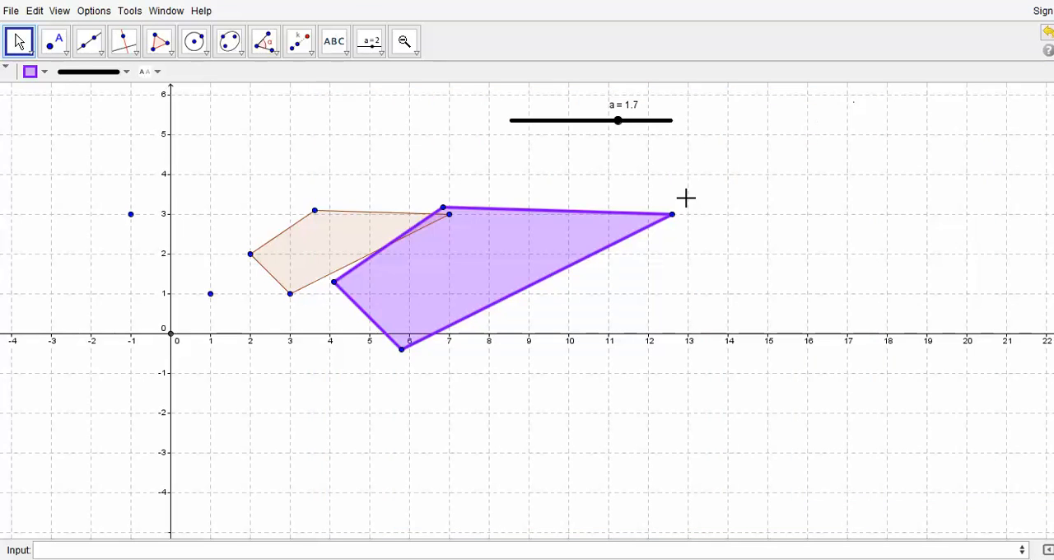
Step: Turn on the trace for the purple enlarged quadrilateral and start animating slider a
right_click(511, 262)
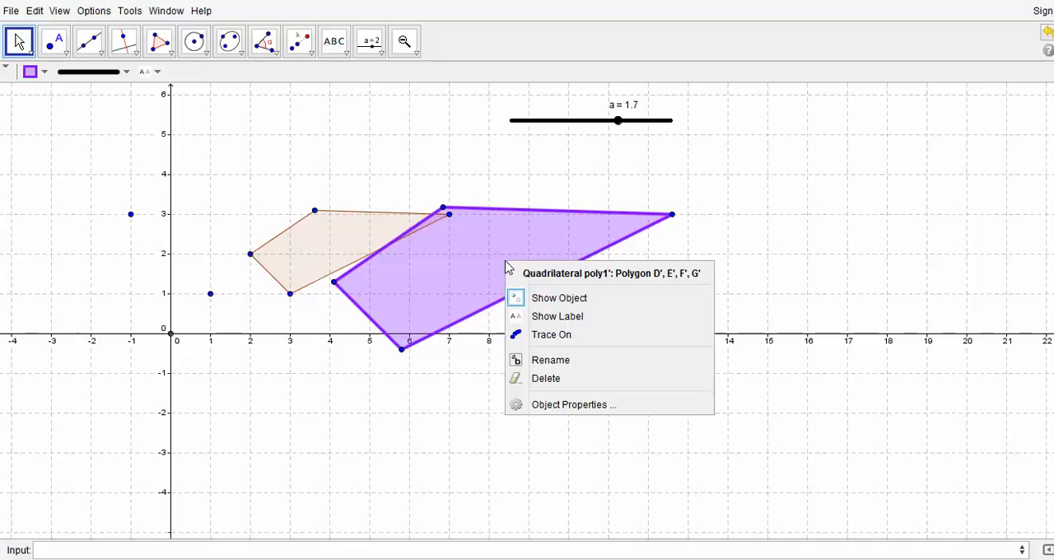
click(557, 338)
right_click(622, 130)
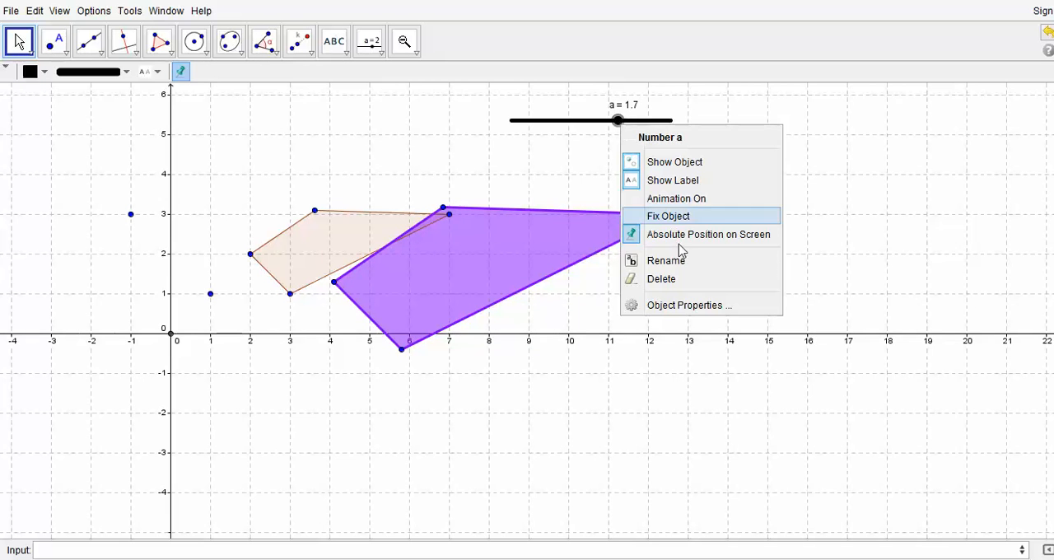
click(681, 201)
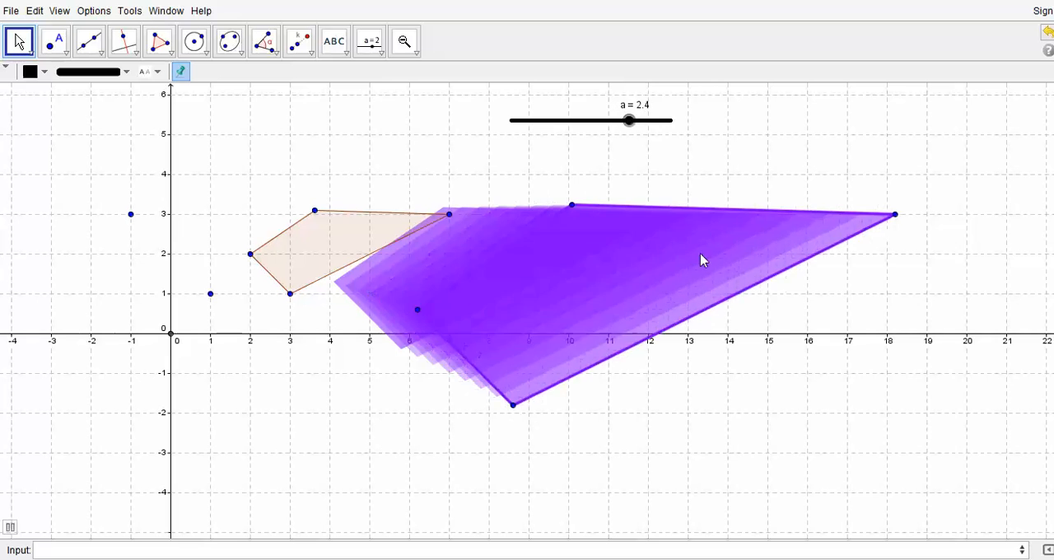